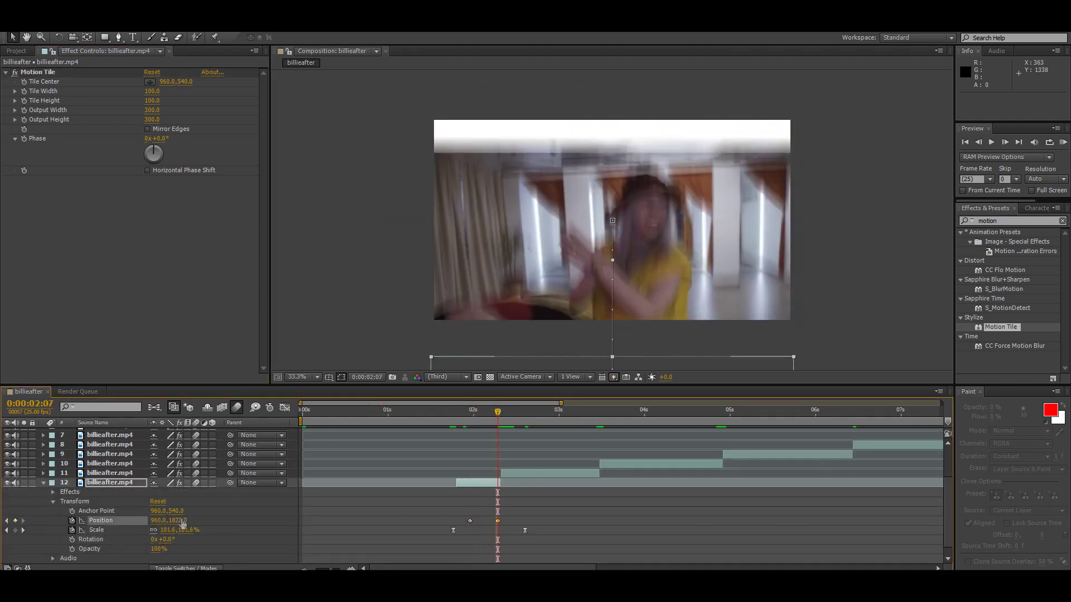
Ease the position keyframes of the layer 11 clip and steepen the start of their curve in the Graph Editor.
key(shift+F3)
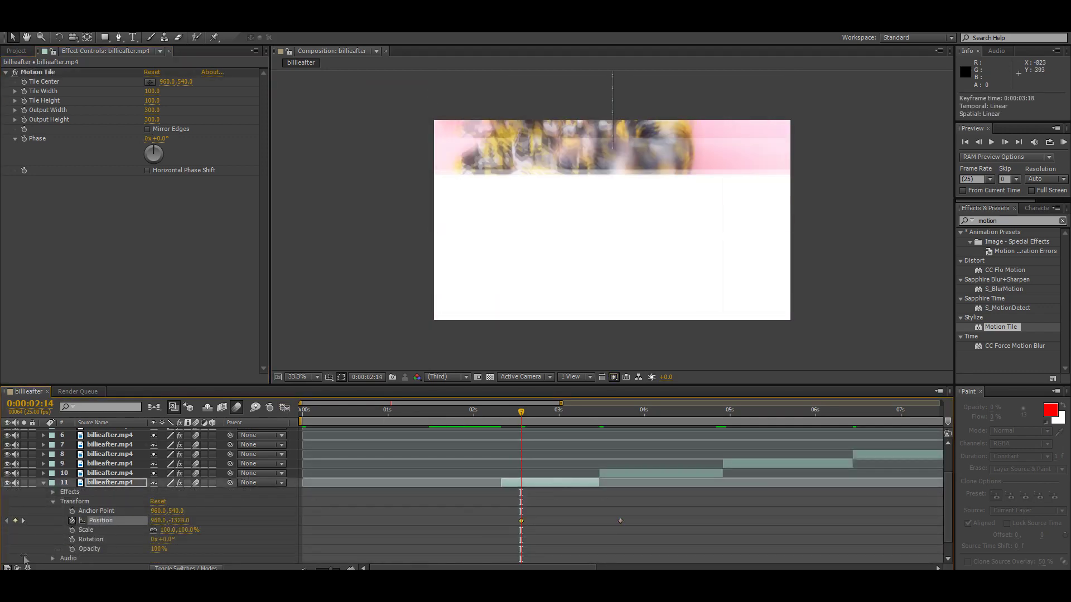
click(167, 25)
click(195, 220)
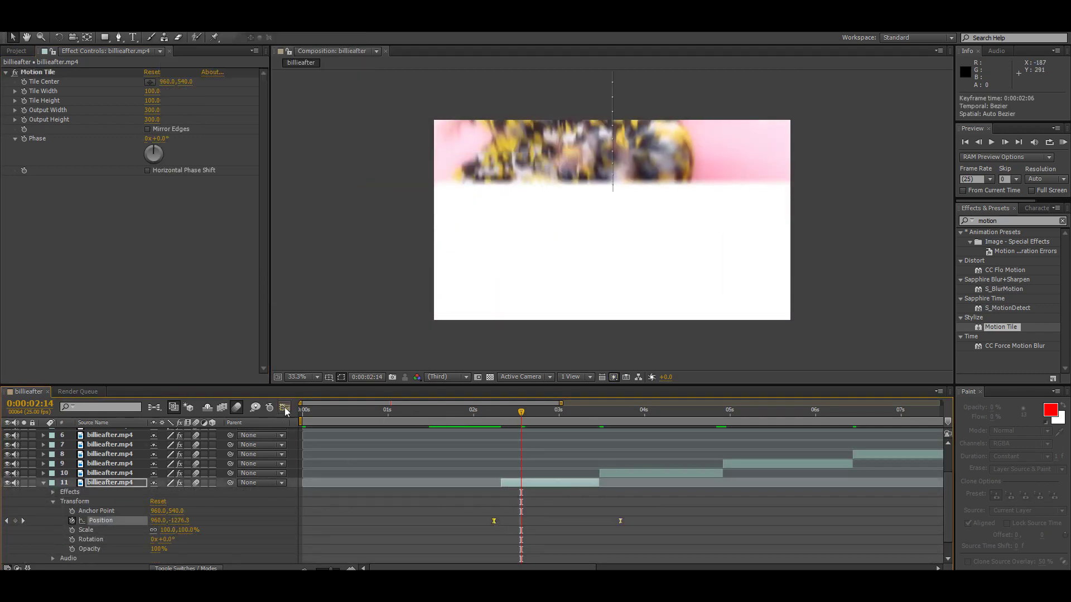
key(shift+F3)
drag(494, 527, 496, 462)
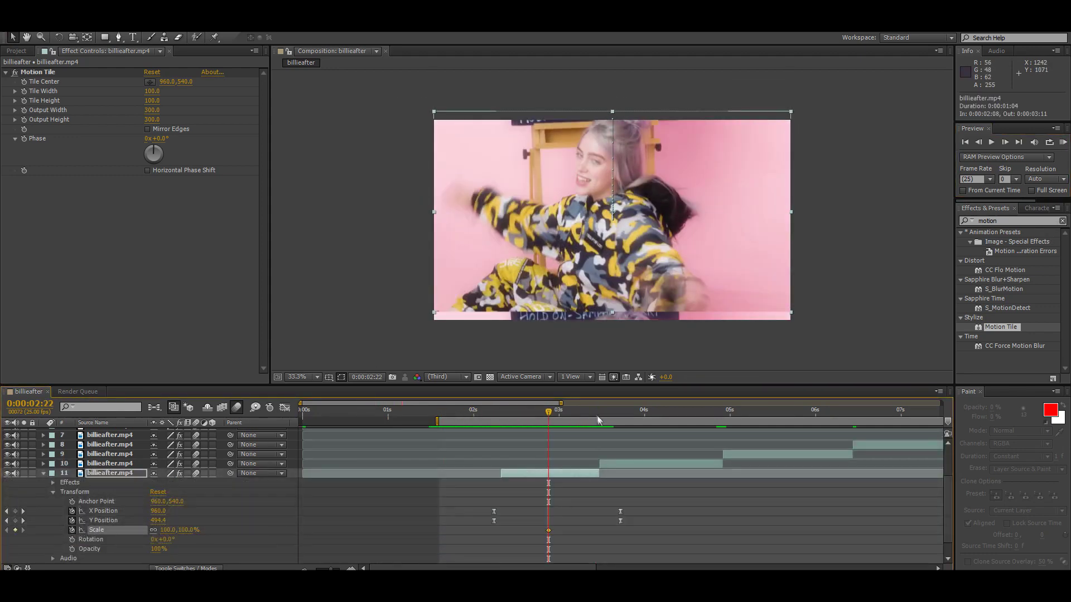
Keyframe the layer 11 clip's scale to 300% at the clip's end, ease the scale keyframes and bend their curve.
click(598, 419)
drag(162, 529, 190, 530)
click(167, 25)
click(346, 146)
key(shift+F3)
drag(605, 438, 563, 541)
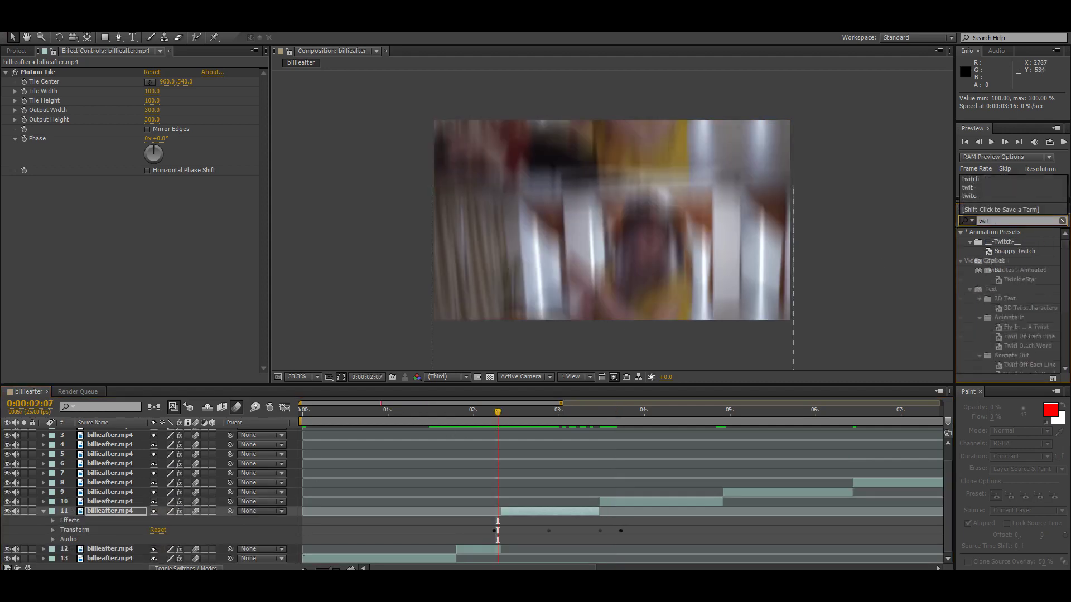
Apply the Twitch effect to the layer 11 clip and keyframe its Amount down to 0 at 0:00:02:21.
drag(993, 270, 25, 191)
click(154, 190)
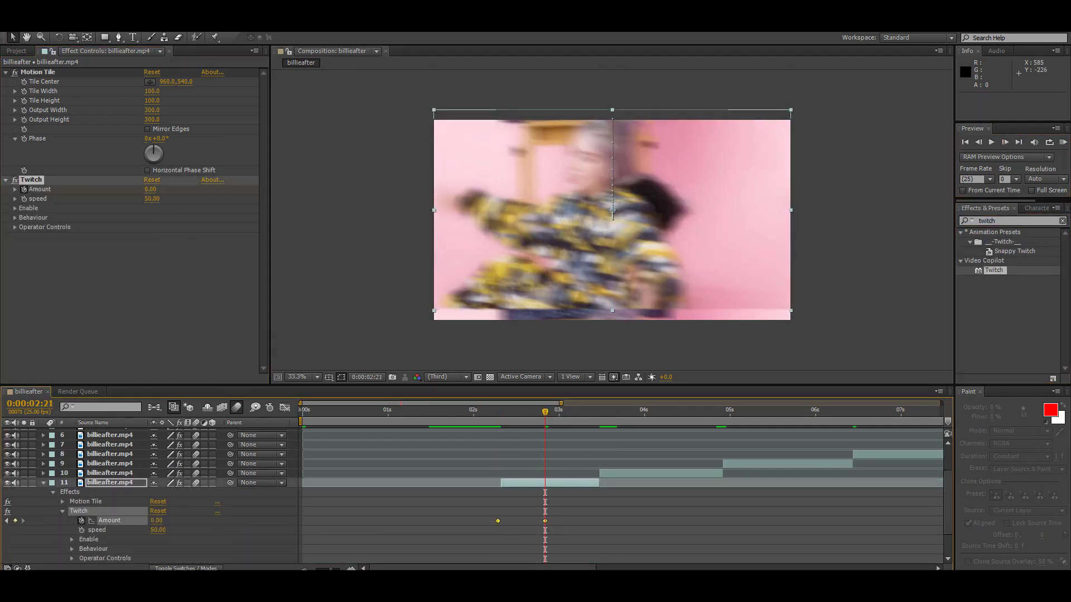
key(shift+F3)
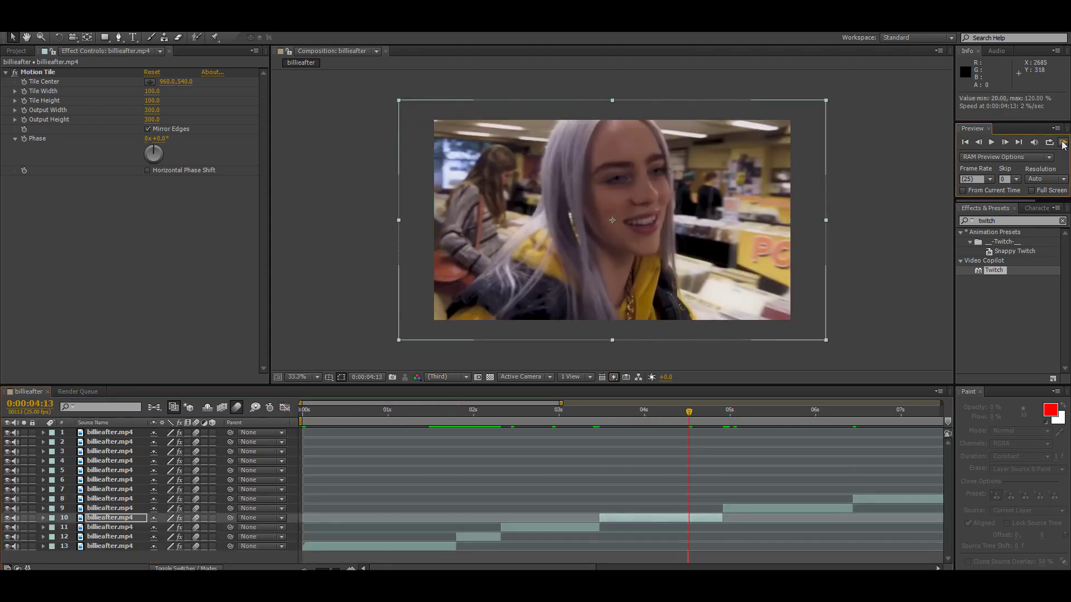
Play a RAM preview of the composition to check the transitions made so far.
click(1062, 142)
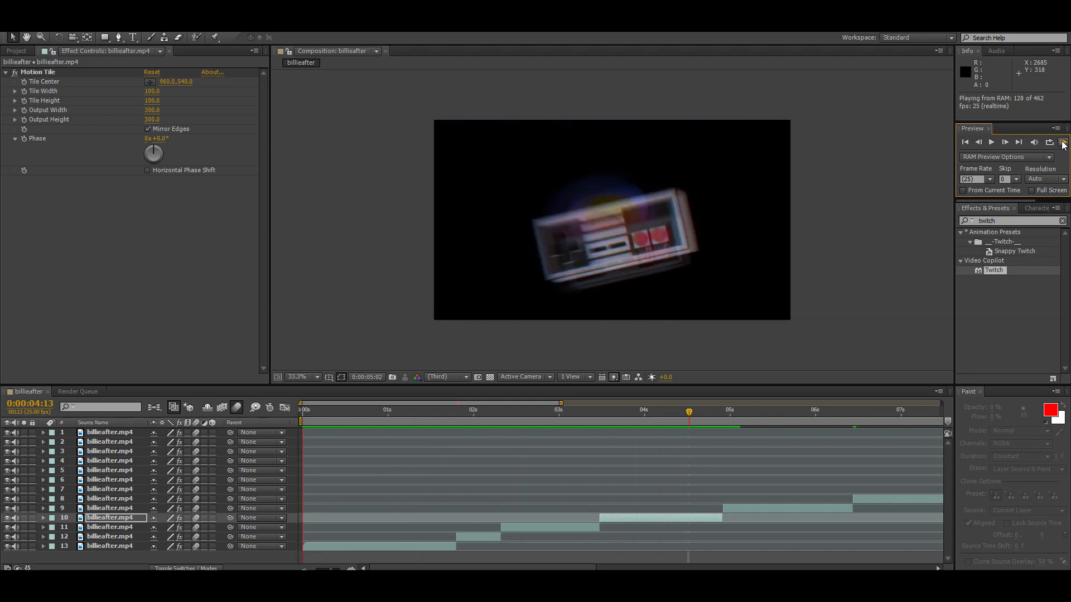
key(ctrl+k)
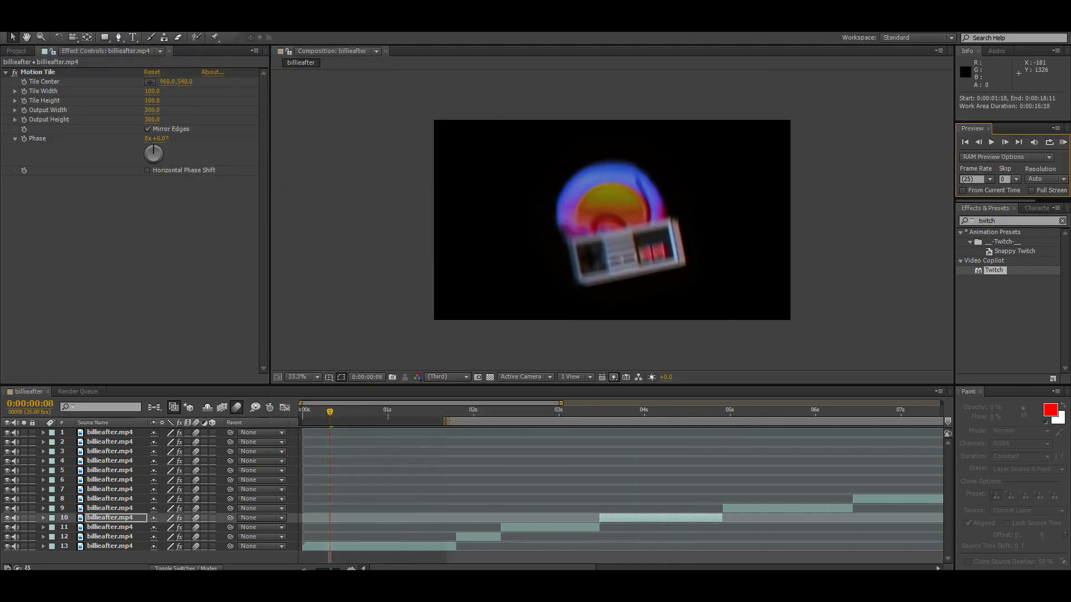
Draw a large pentagon on a new shape layer starting at 0:00:04:11 and trim the layer at the clip's end.
drag(329, 410, 608, 412)
click(120, 25)
click(379, 106)
drag(104, 36, 150, 73)
drag(514, 137, 337, 168)
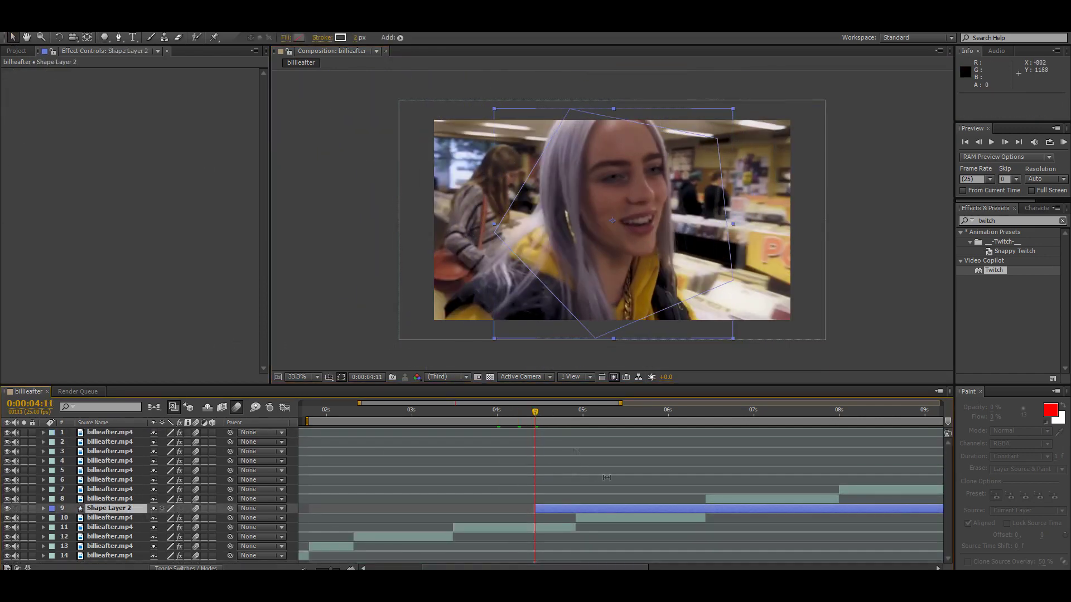
click(577, 410)
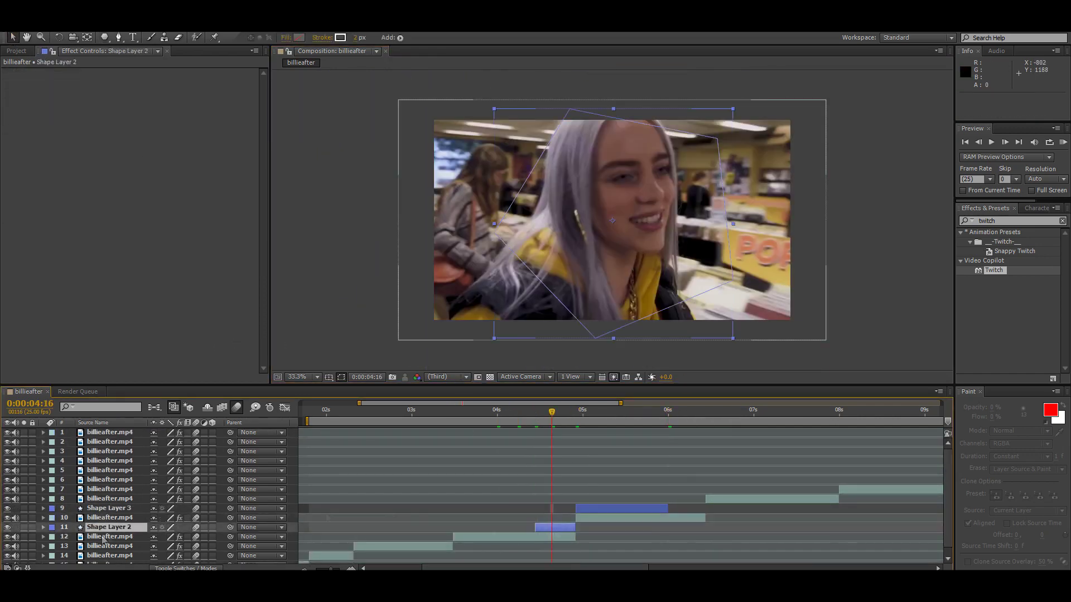
Add a layer style to Shape Layer 2 and keyframe the pentagon's stroke width from 0:00:04:11, growing to 1957 px.
click(43, 527)
click(53, 536)
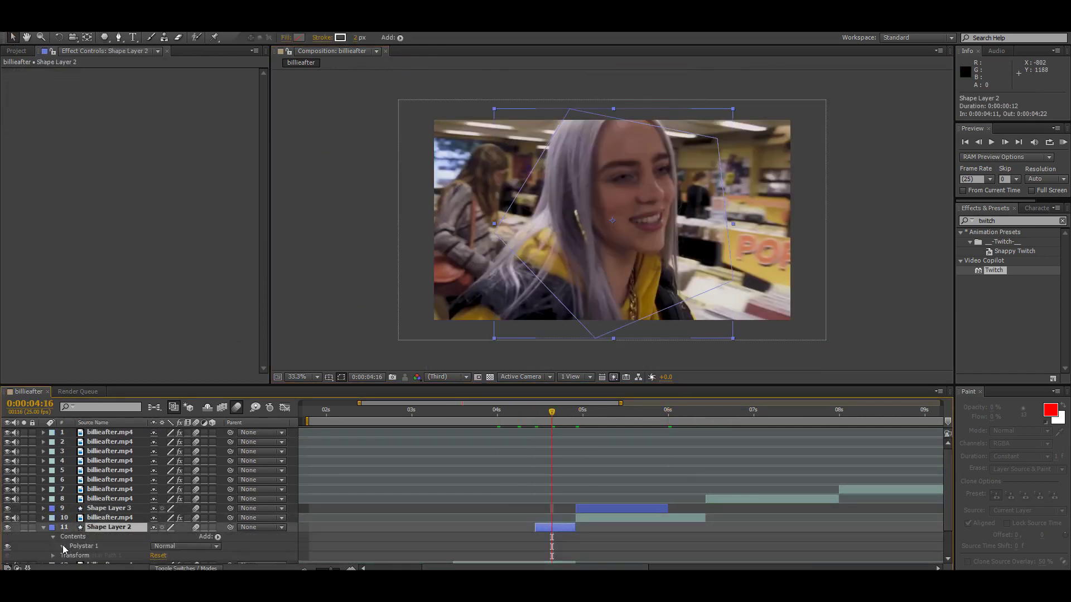
click(63, 545)
right_click(551, 566)
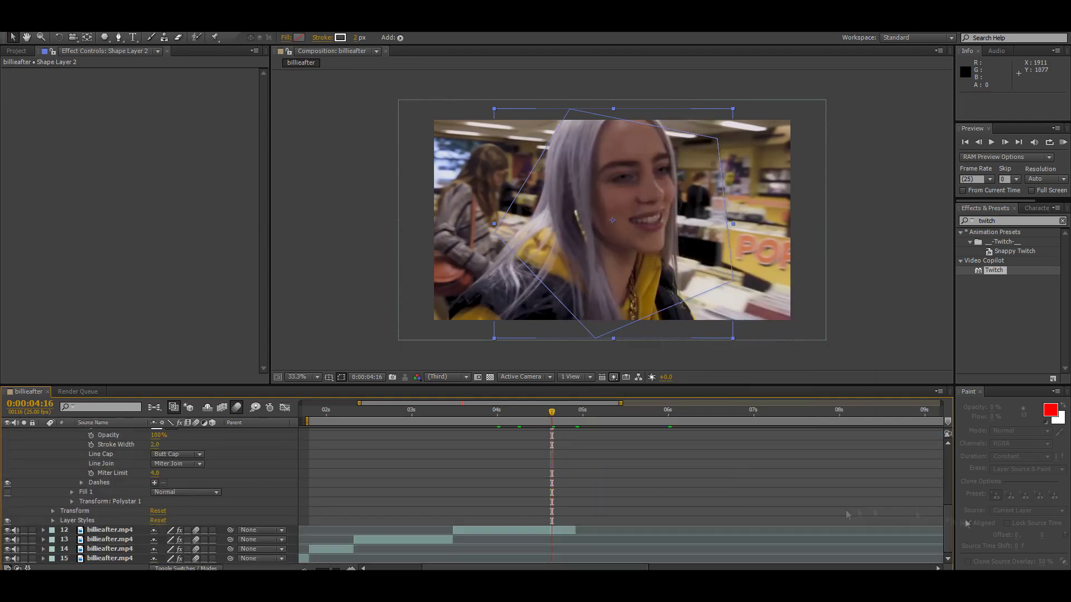
click(535, 413)
drag(156, 513, 239, 514)
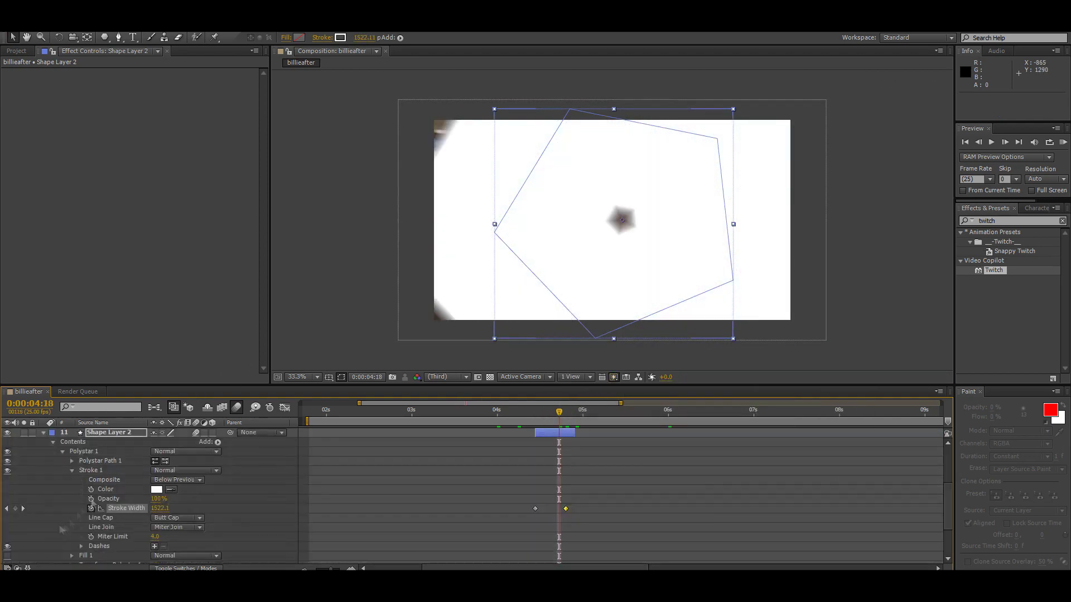
Set the stroke colour of Shape Layer 2's pentagon to a dark amber sampled from the footage.
drag(561, 412, 538, 413)
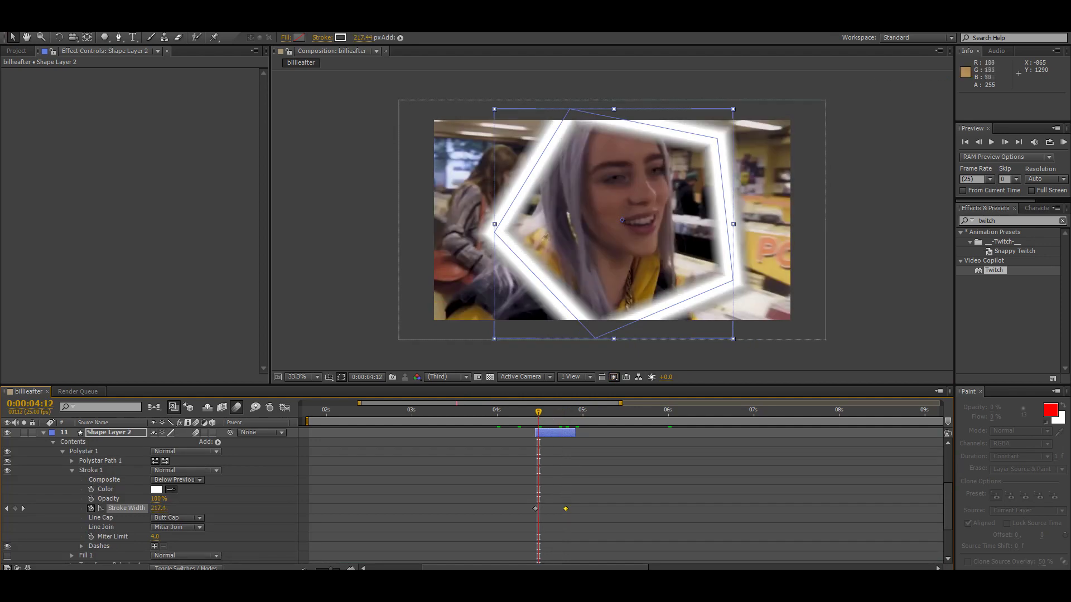
click(171, 489)
click(577, 180)
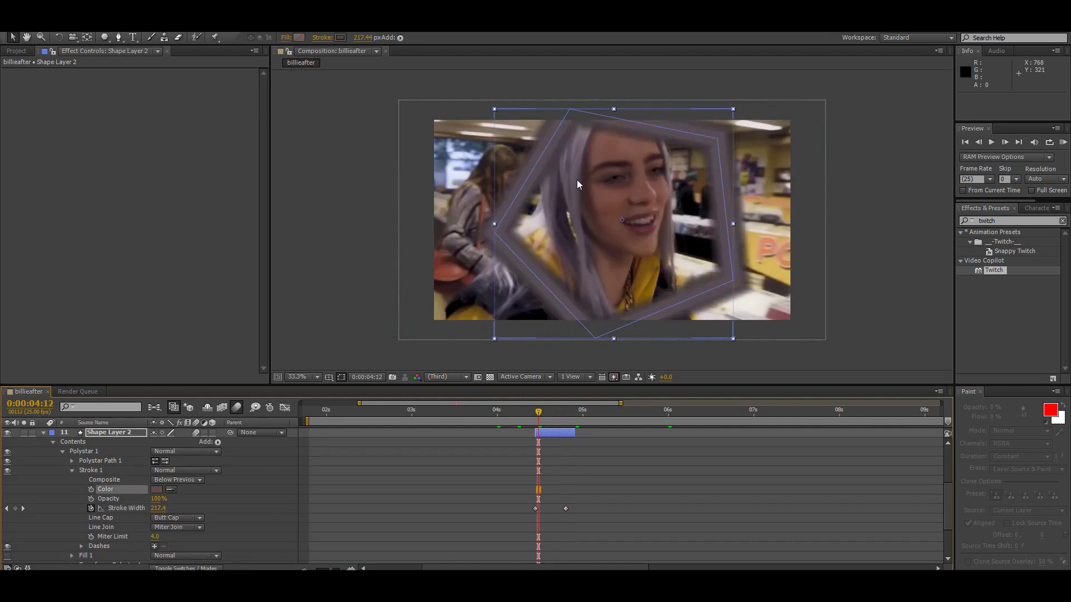
click(584, 128)
Ease Shape Layer 2's stroke width keyframes, with the last one at 0:00:04:24, and reshape their curve.
click(535, 509)
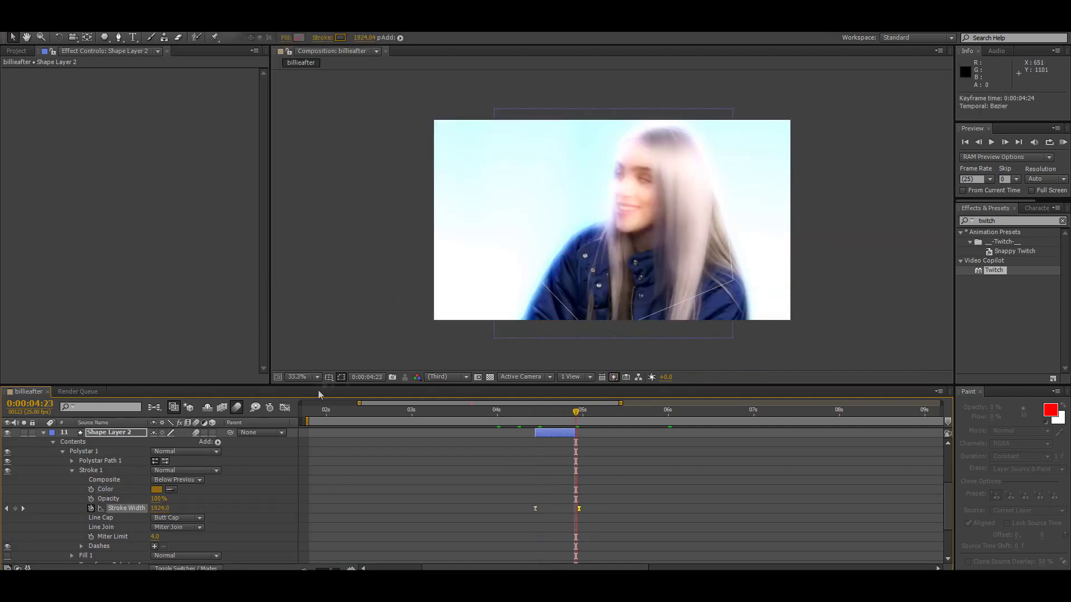
key(shift+F3)
drag(573, 412, 531, 413)
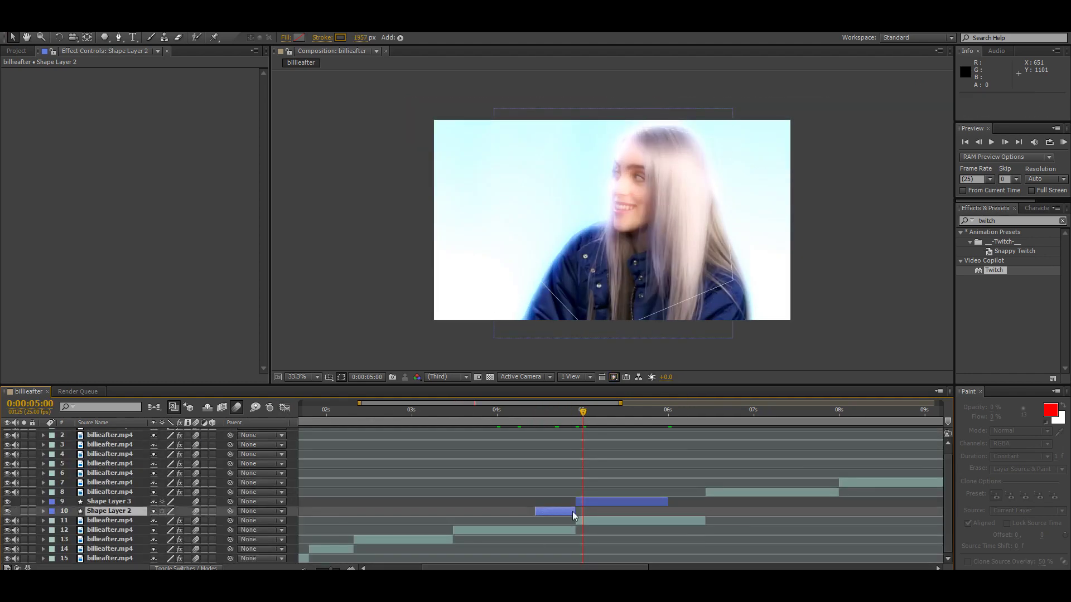
Keyframe Shape Layer 3's stroke width up to 2144 px at 0:00:06:00 and add a Drop Shadow layer style.
click(580, 502)
click(608, 410)
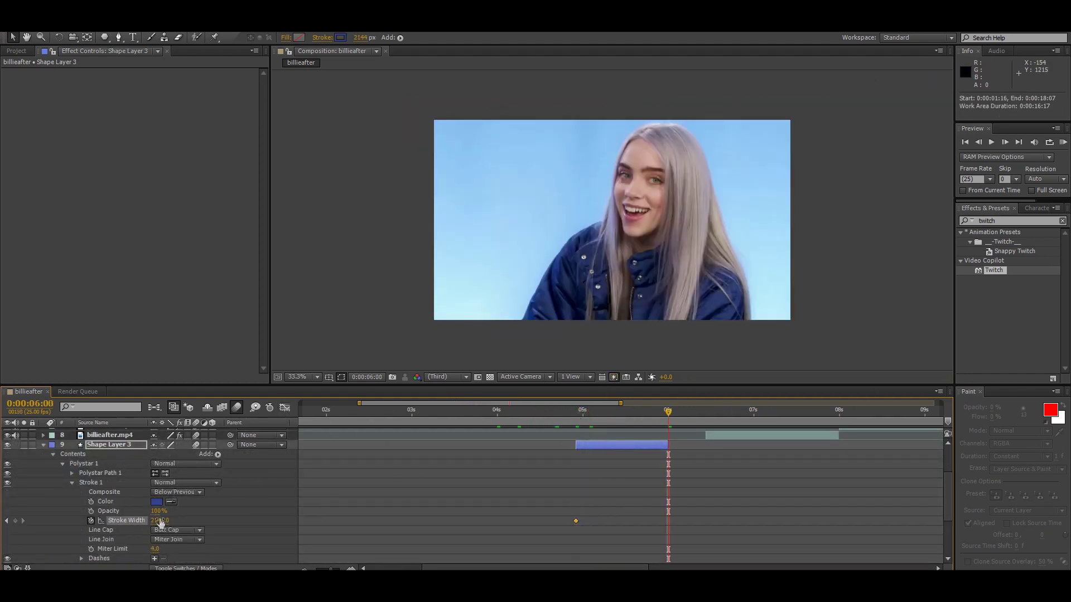
right_click(629, 262)
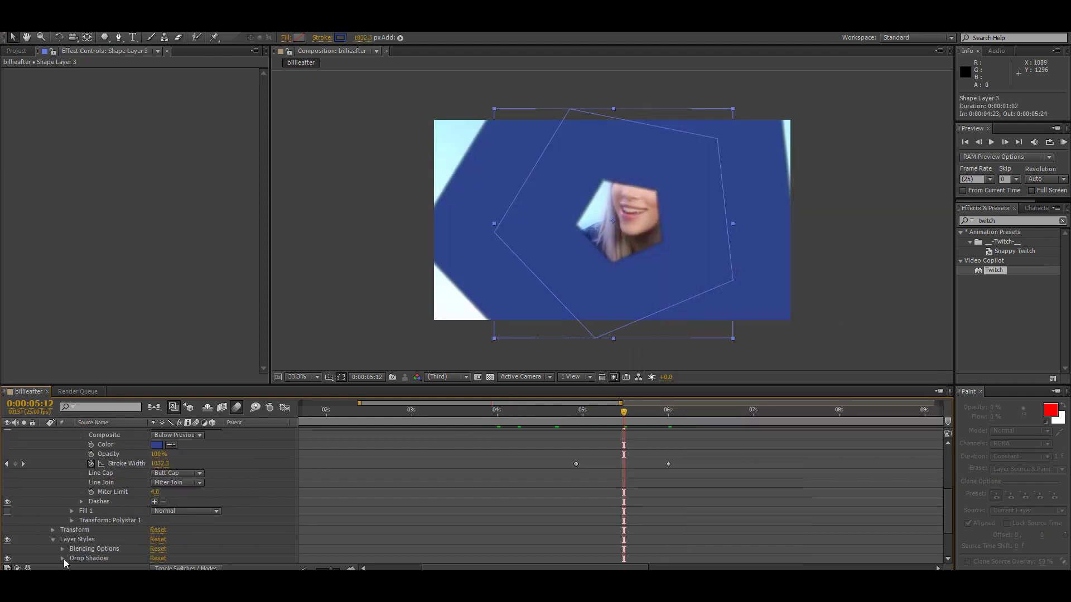
Ease the stroke width keyframes of Shape Layer 3.
scroll(151, 502, down, 3)
mouse_move(210, 149)
click(403, 182)
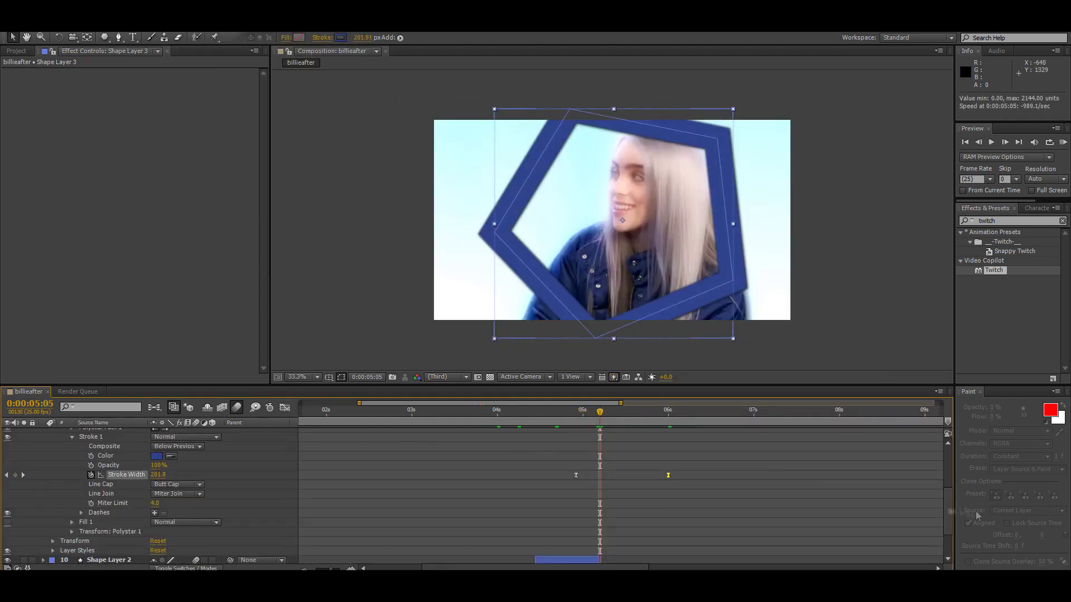
Keyframe Shape Layer 2's opacity to 0% at 0:00:05:05.
click(56, 493)
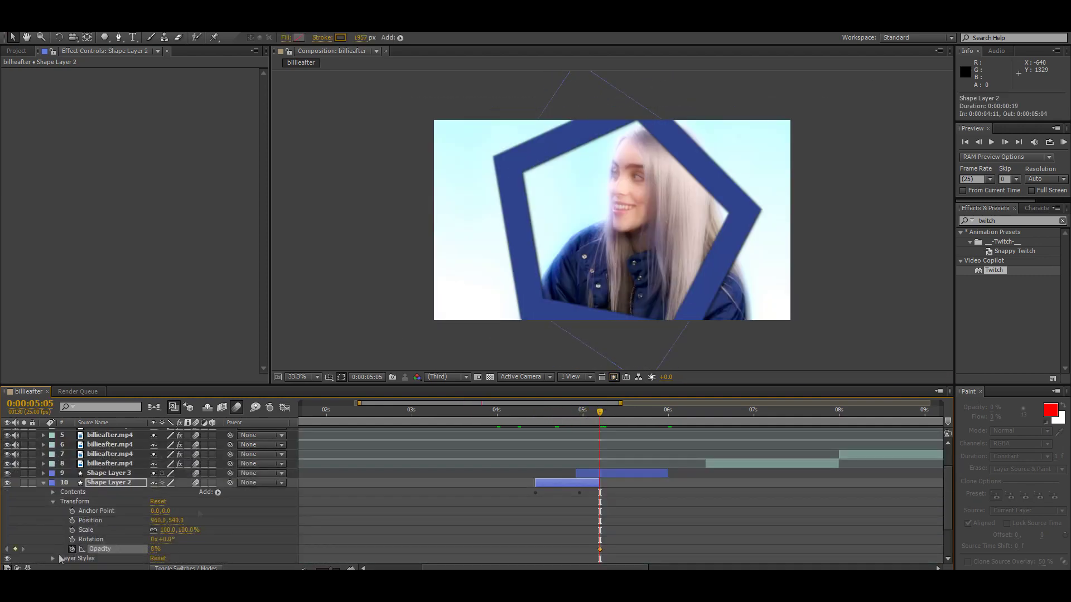
scroll(60, 559, down, 1)
Keyframe the layer 11 clip's scale at 300% and Twitch Amount at 150 at 0:00:04:22, and preview the composition.
click(576, 416)
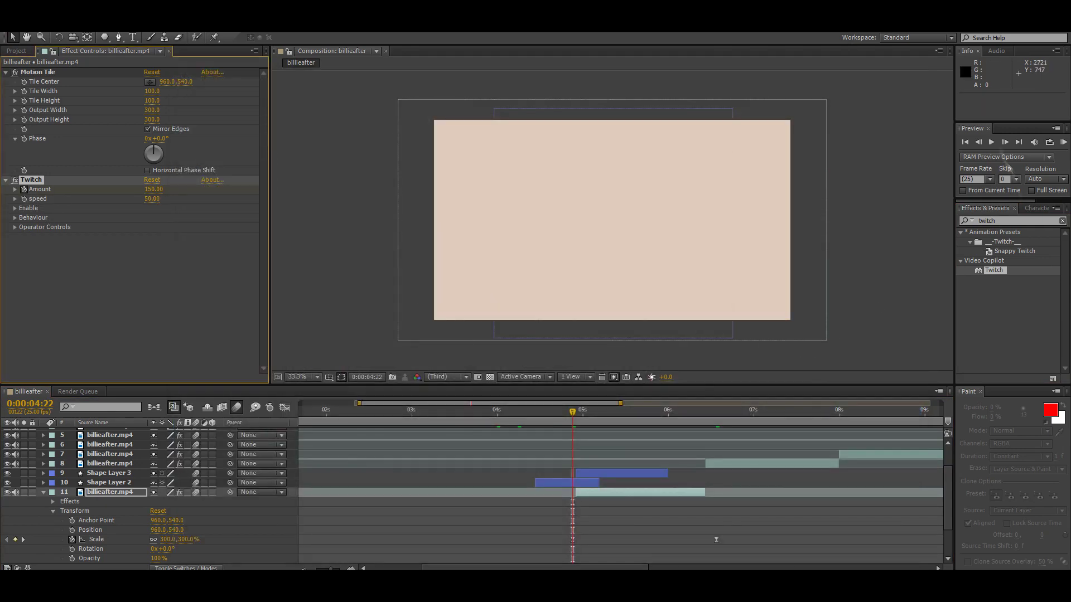
click(1004, 143)
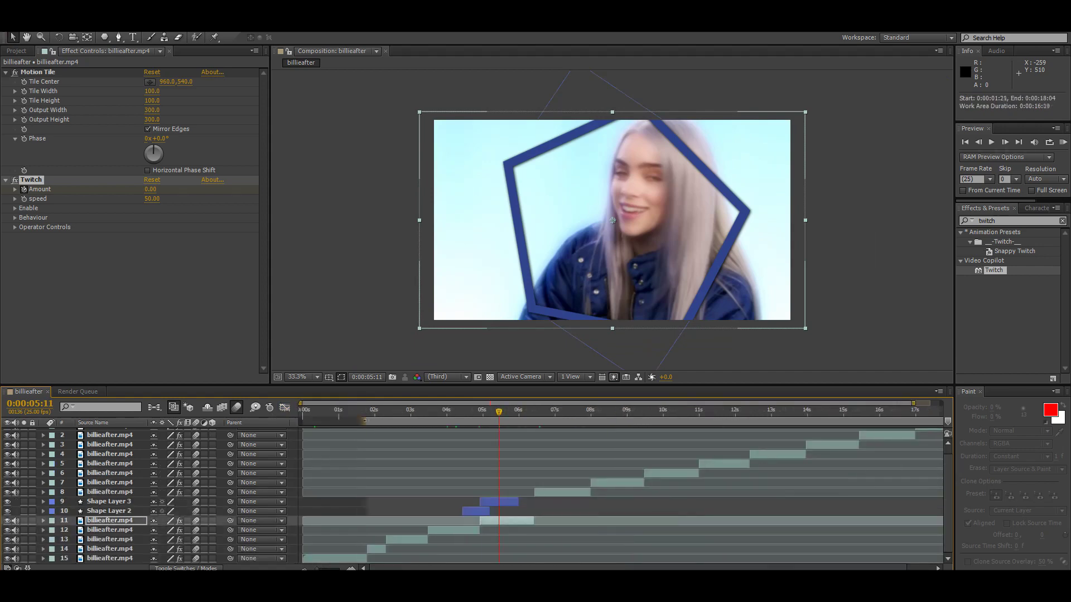
click(1062, 141)
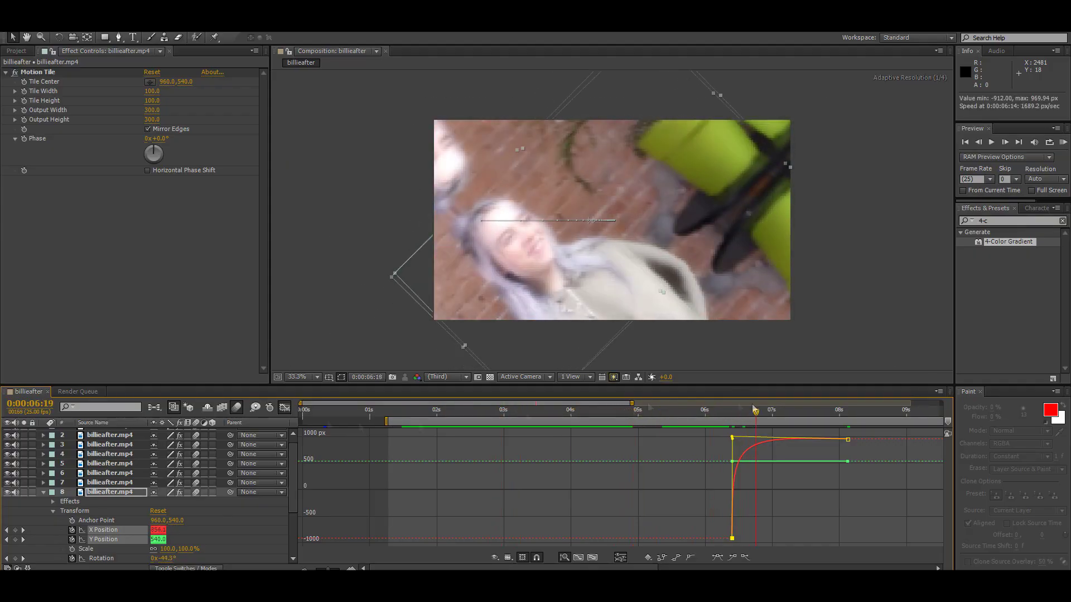
Steepen the start of the layer 8 clip's X Position curve so the sideways slide eases out.
drag(771, 538, 730, 412)
key(shift+F3)
key(shift+F3)
key(shift+F3)
key(shift+F3)
drag(761, 535, 752, 537)
drag(731, 411, 689, 416)
key(shift+F3)
Try adding an adjustment layer above all clips, starting at 0:00:07:01.
key(alt+t)
key(Left)
key(Left)
key(Left)
key(ctrl+z)
key(shift+F3)
key(ctrl+alt+y)
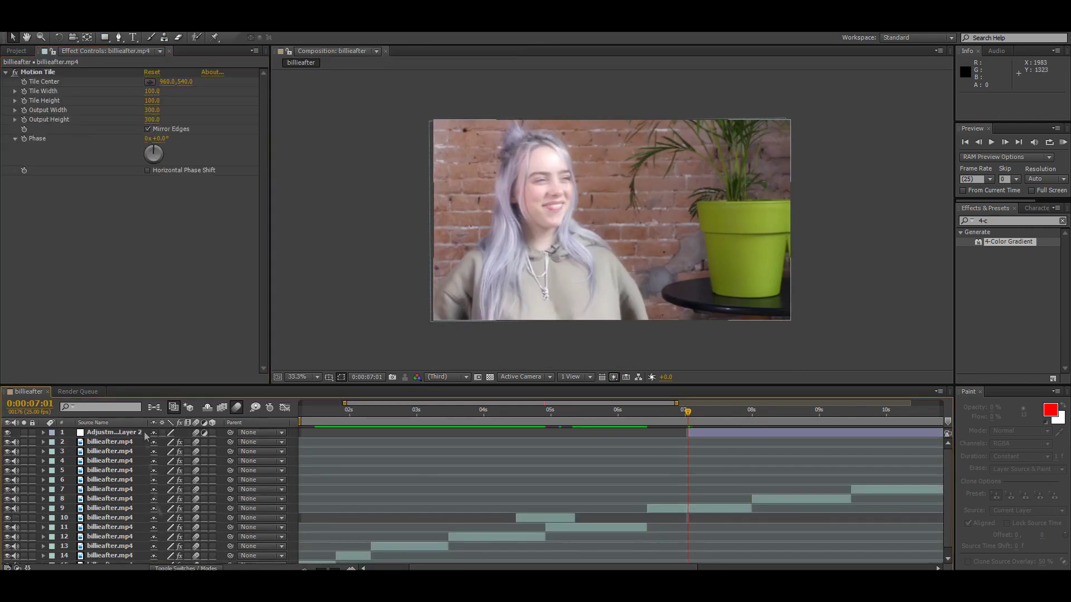
Keyframe a zoom-in on the layer 8 clip's scale from 0:00:07:01 to the clip's end and adjust its curve.
drag(687, 412, 750, 415)
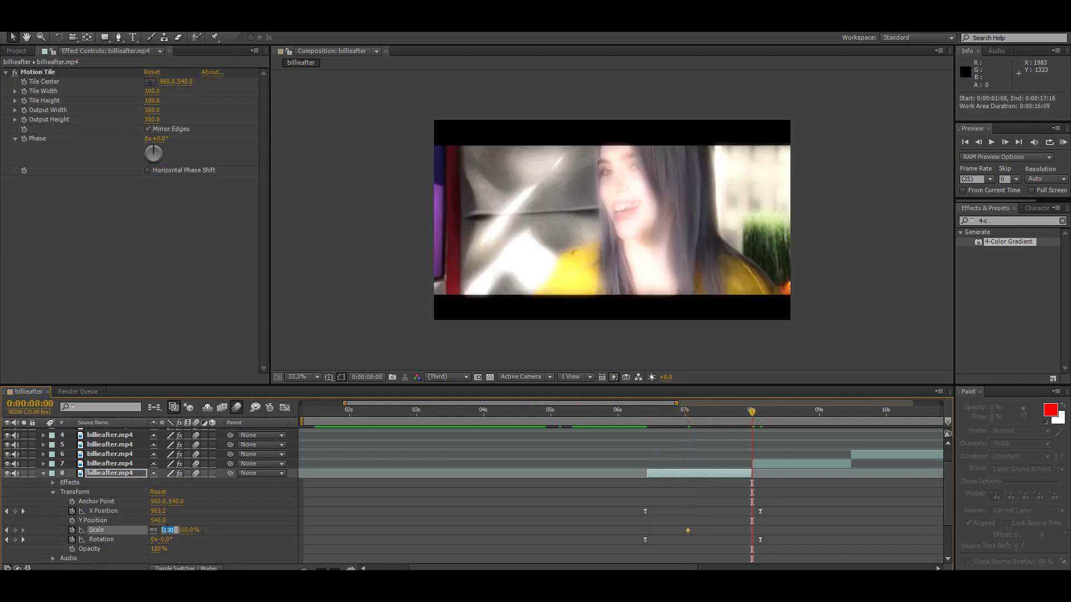
drag(766, 537, 760, 534)
key(shift+F3)
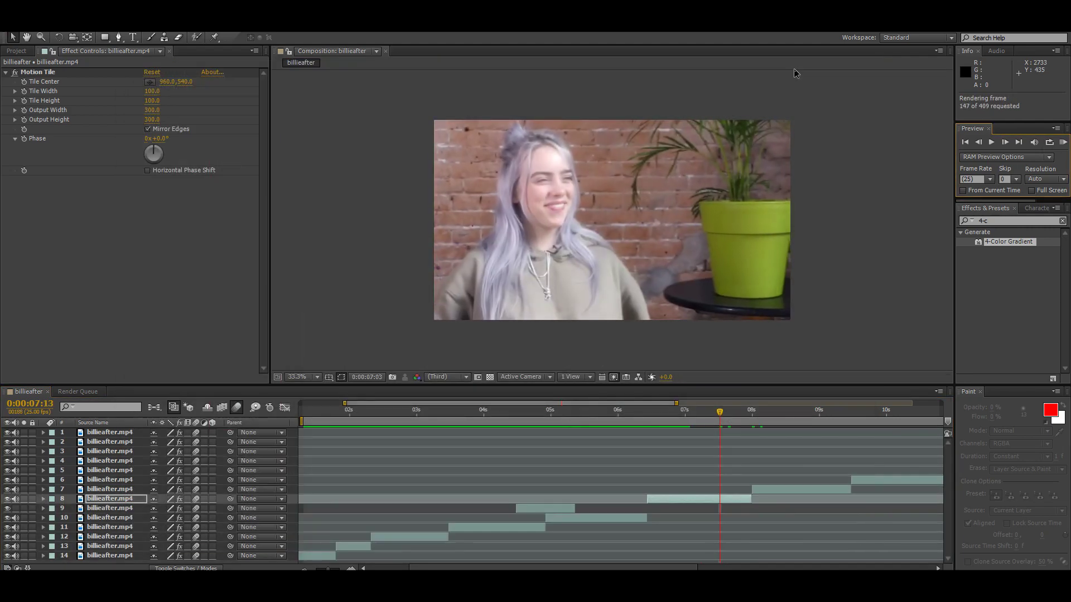
Keyframe the layer 7 clip's scale to 100% at 0:00:09:06 and mask a rectangle around its picture between the black bars.
click(756, 412)
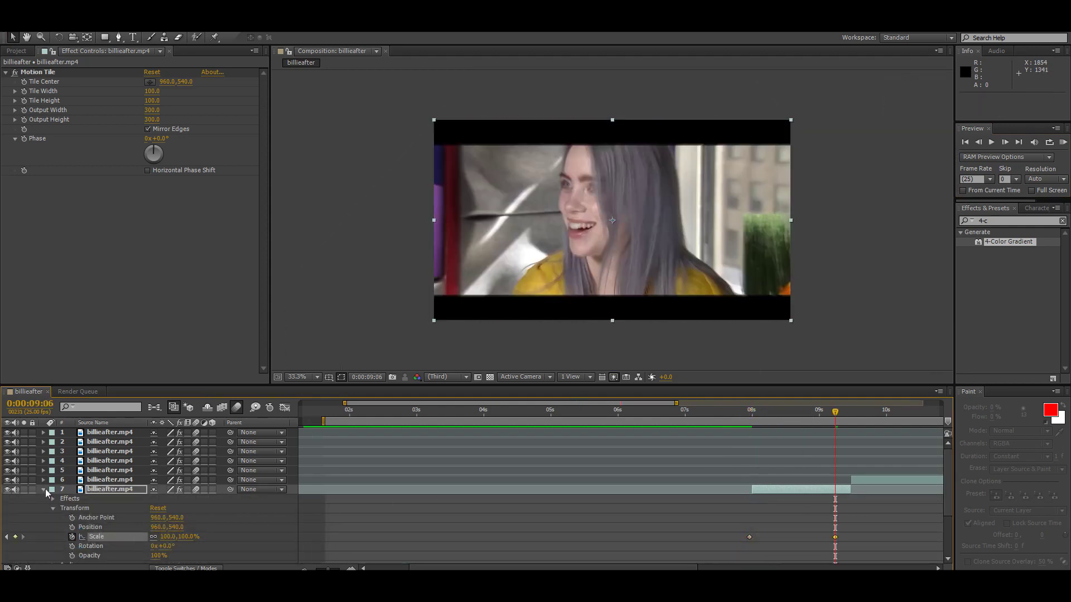
key(q)
drag(424, 143, 814, 296)
Set the layer 7 clip's scale to 106% and disable Mirror Edges in its Motion Tile effect.
drag(165, 539, 174, 539)
click(148, 134)
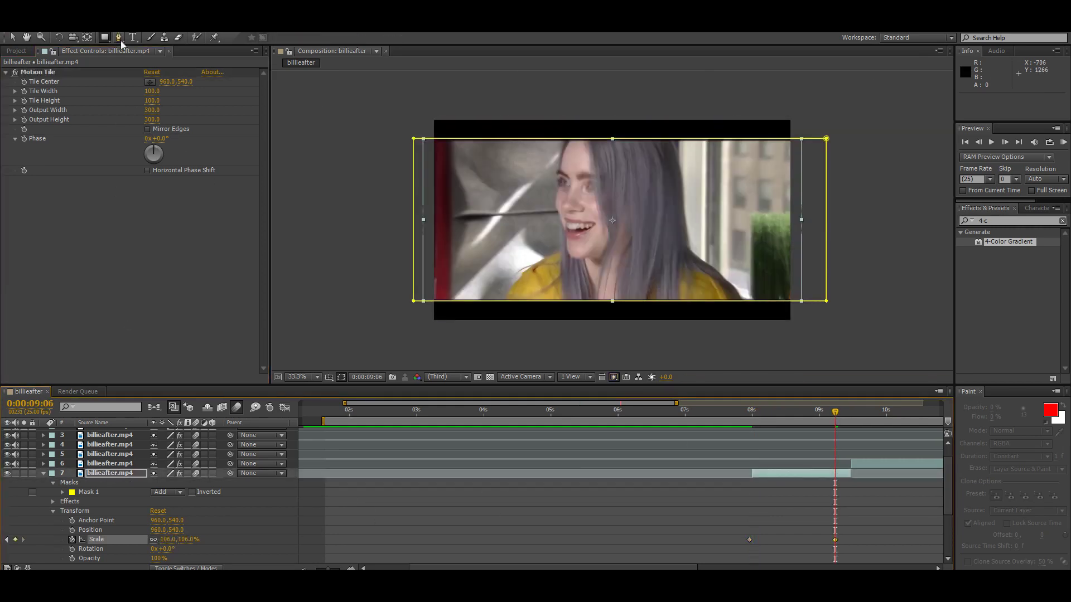
key(g)
click(490, 203)
click(553, 150)
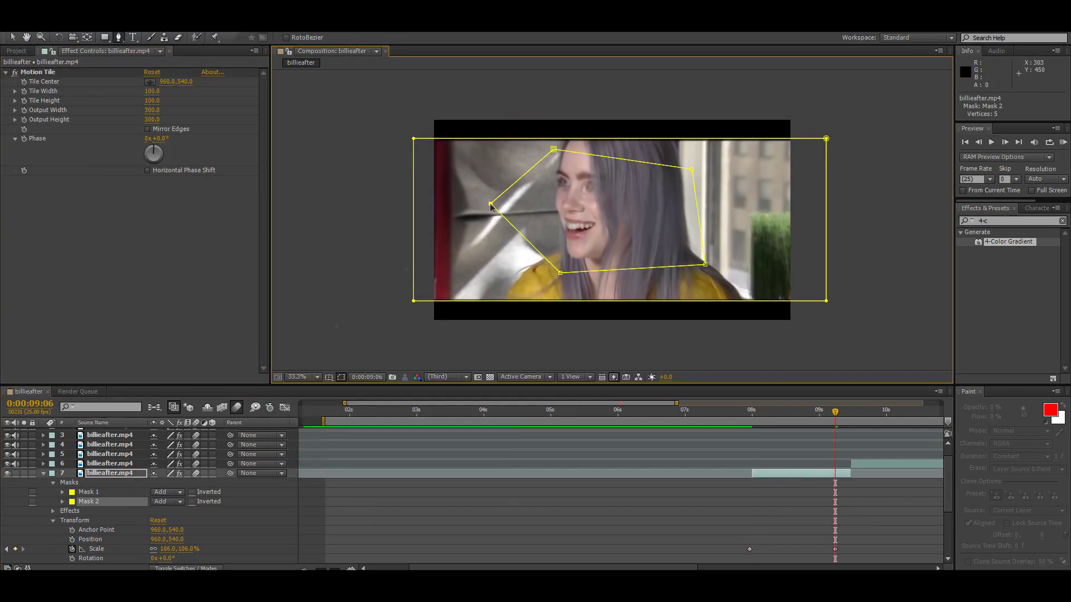
key(Delete)
Invert Mask 1 on the layer 7 clip and set its Motion Tile output height to 80.
drag(819, 414, 842, 414)
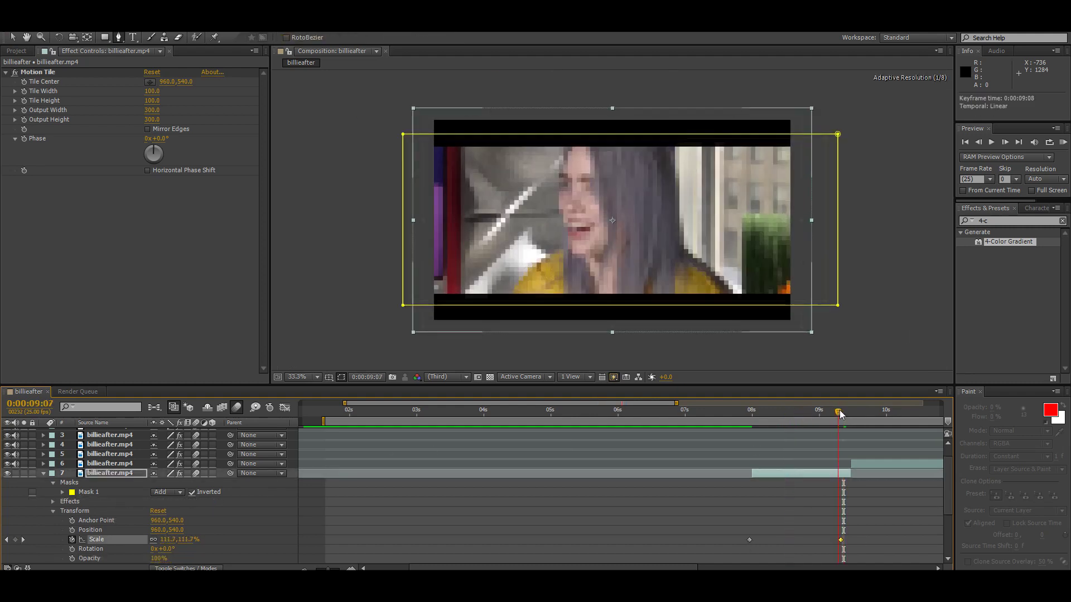
click(153, 120)
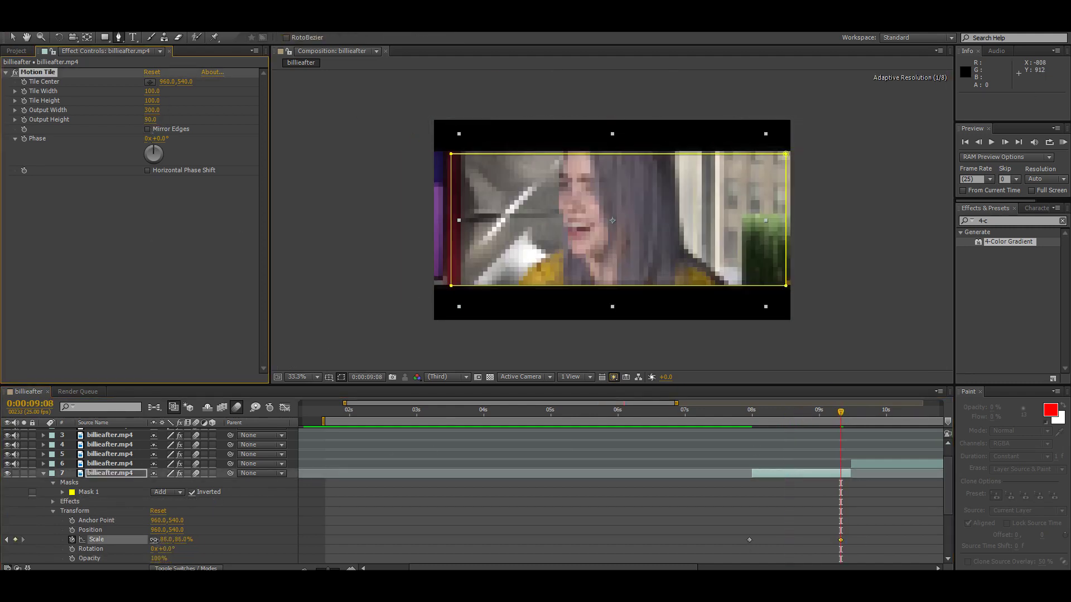
Shape the layer 7 clip's scale curve to drop steeply from 300% to about 85%, and preview it.
click(778, 474)
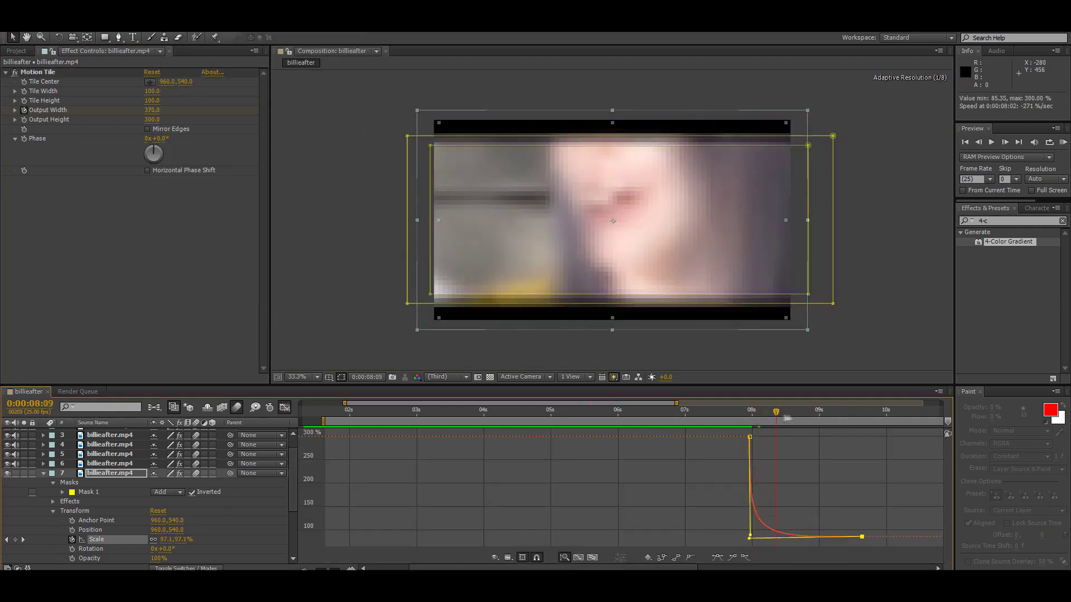
key(shift+F3)
key(ctrl+grave)
click(1062, 143)
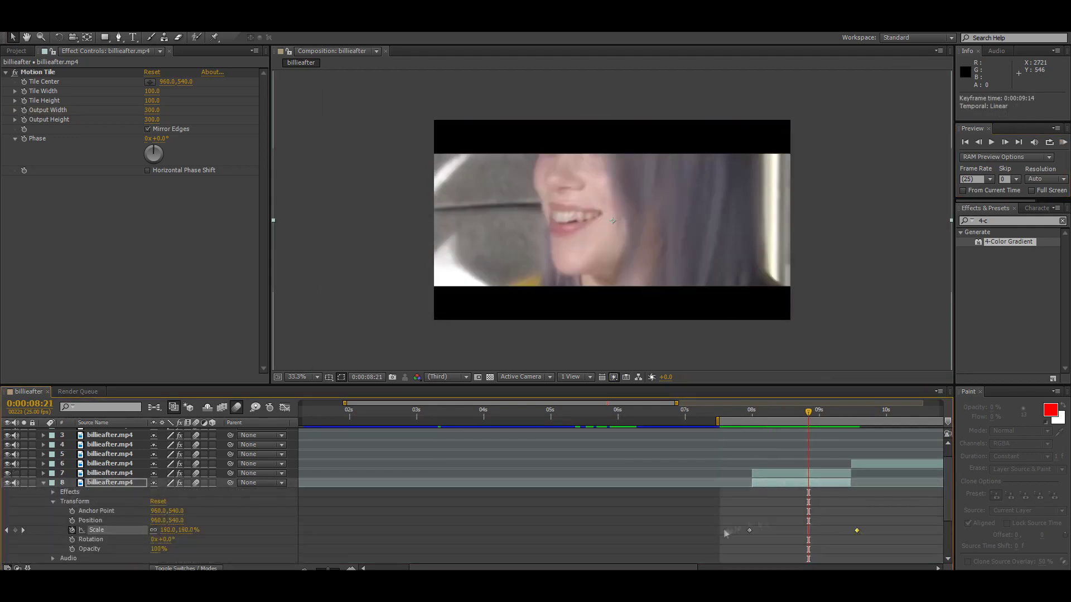
Edit the layer 8 clip's scale curve between its keyframes at the clip's start and 0:00:09:14.
key(shift+F3)
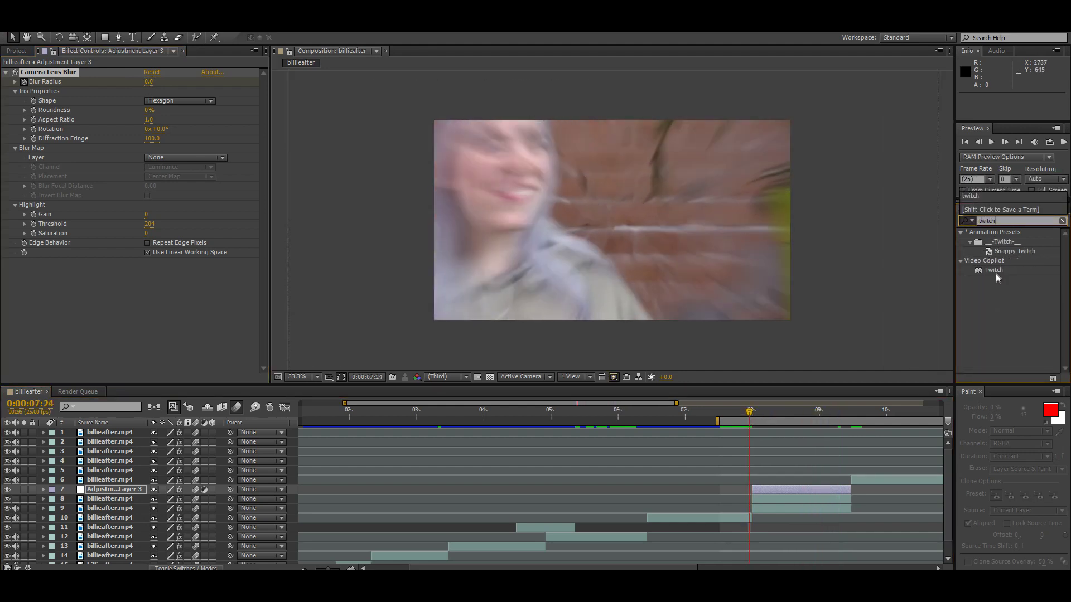
Apply Twitch to Adjustment Layer 3 and ease its amount on a steep drop from 150 to 0 at 0:00:08:13.
drag(993, 270, 148, 275)
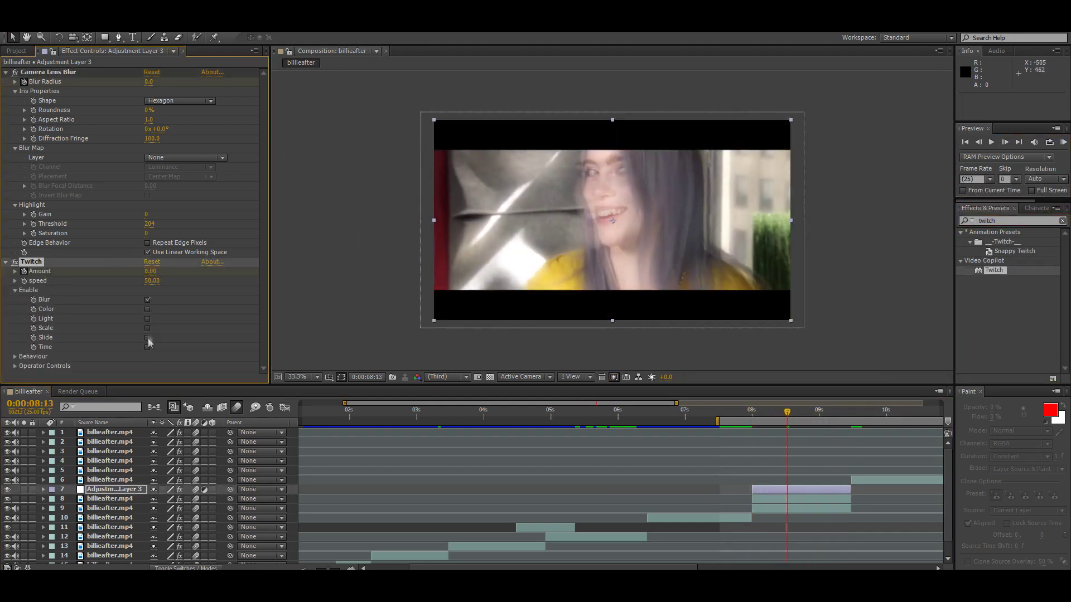
click(43, 489)
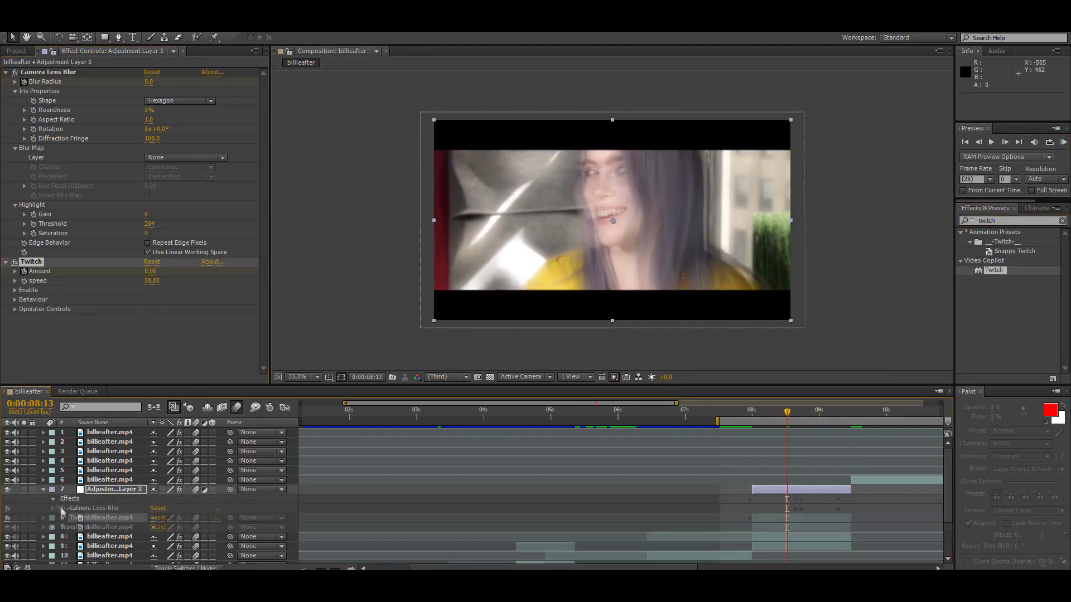
drag(738, 509, 821, 535)
key(alt+a)
mouse_move(209, 149)
click(413, 176)
key(shift+F3)
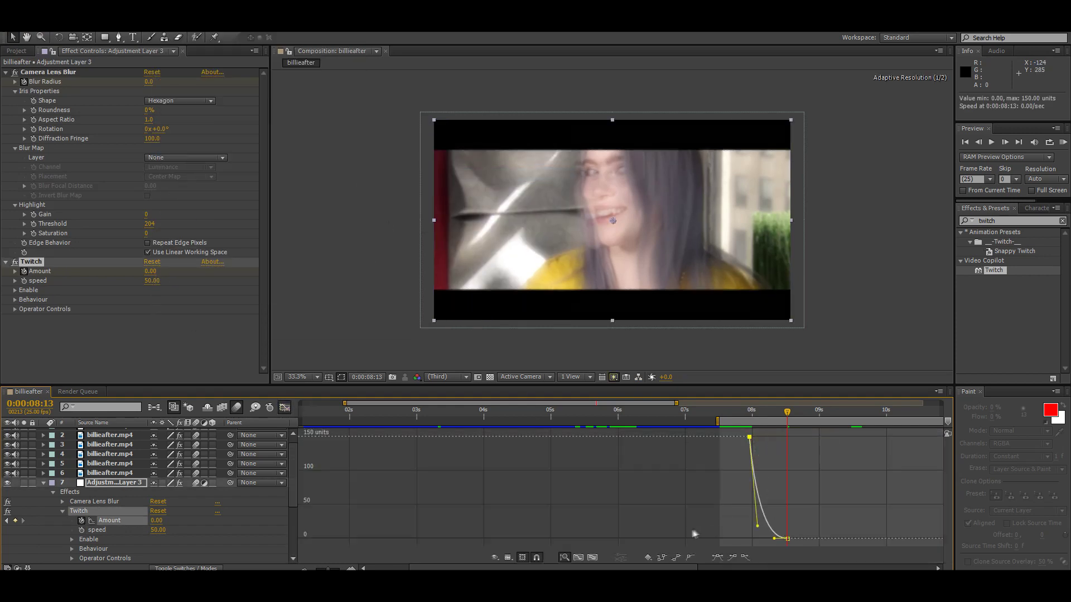
key(shift+F3)
Preview the Twitch, and add Transform to Adjustment Layer 3 with scale keyframed to 300 at 0:00:09:12.
click(1062, 142)
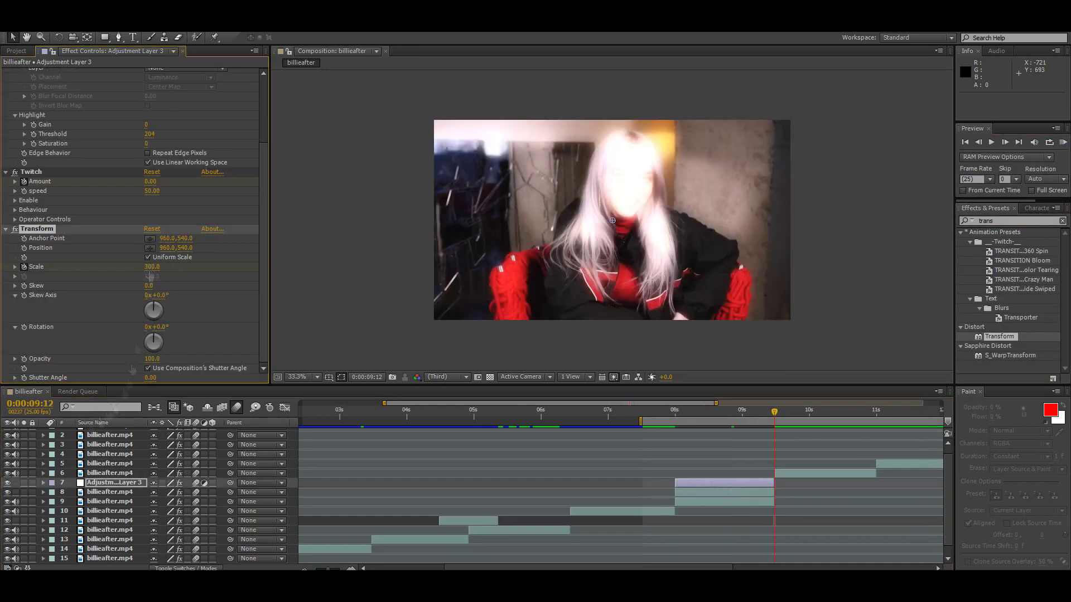
right_click(150, 274)
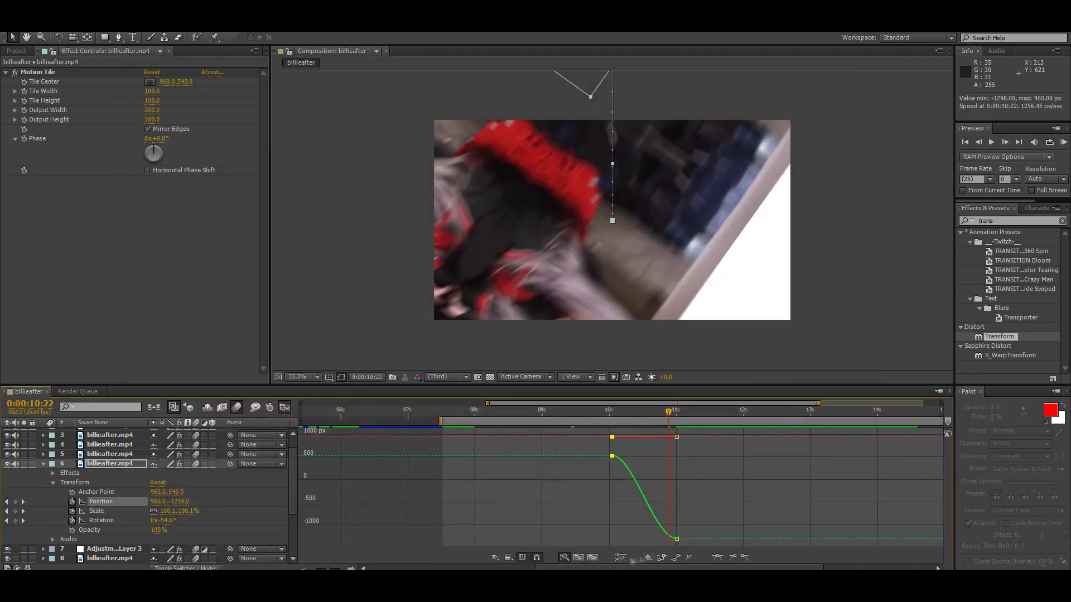
Separate the layer 6 clip's position into X and Y dimensions, and apply Twitch to the clip.
click(620, 557)
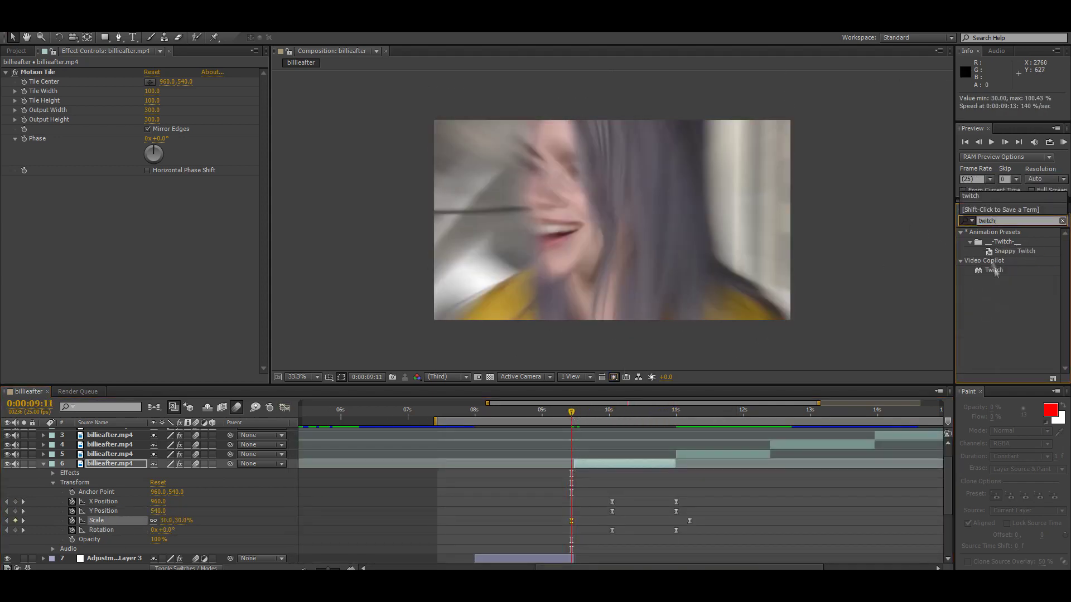
drag(993, 271, 152, 204)
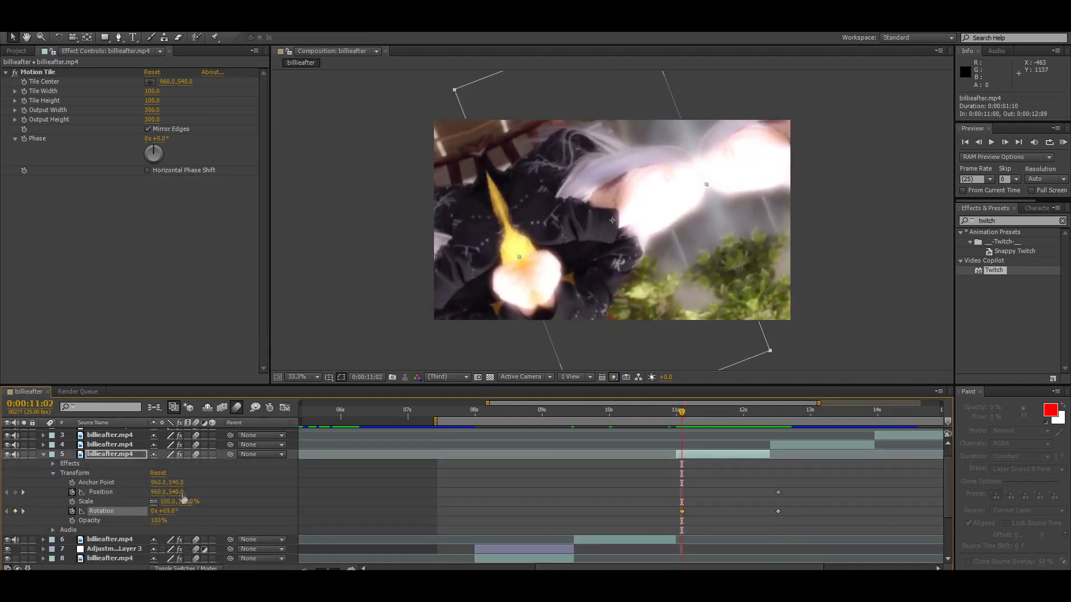
Ease the layer 5 clip's position and rotation keyframes, shaping the rotation curve to drop steeply from 69° at the clip's start.
click(167, 26)
click(391, 175)
click(285, 410)
click(101, 520)
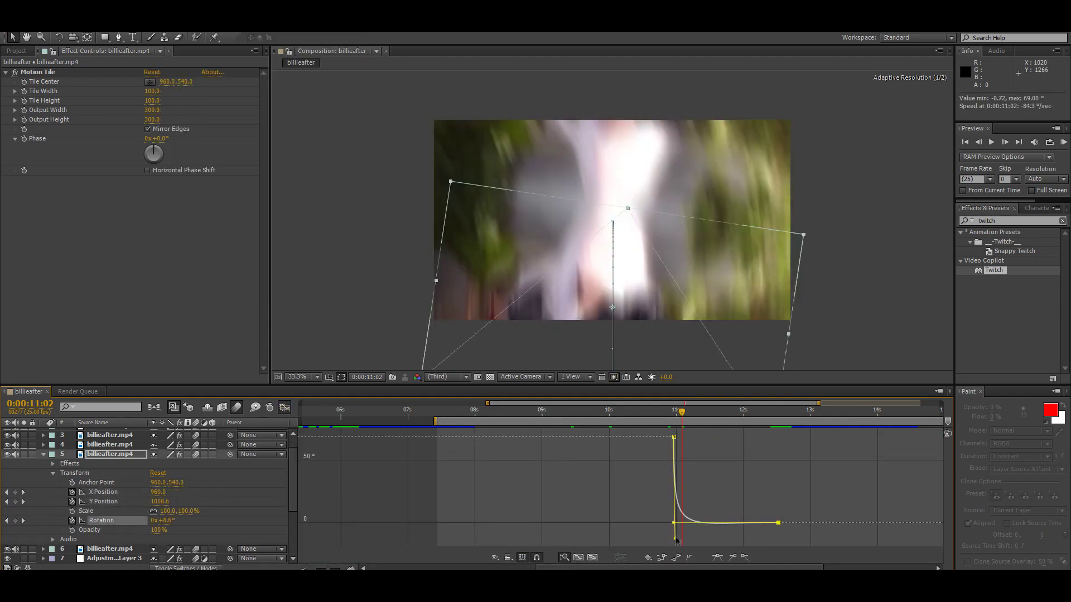
drag(676, 537, 676, 497)
key(shift+F3)
click(673, 502)
key(shift+F3)
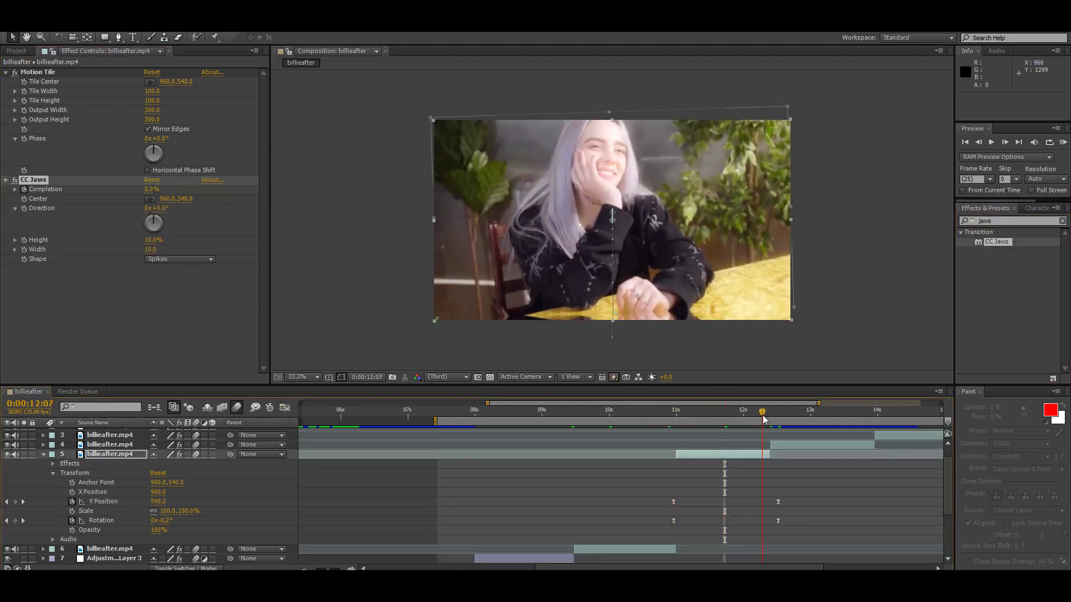
Ease the layer 5 clip's CC Jaws completion and height from 0% to 100%, rising steeply towards the clip's end, and preview it.
click(54, 474)
click(53, 464)
drag(770, 415, 745, 415)
click(407, 175)
click(285, 407)
key(space)
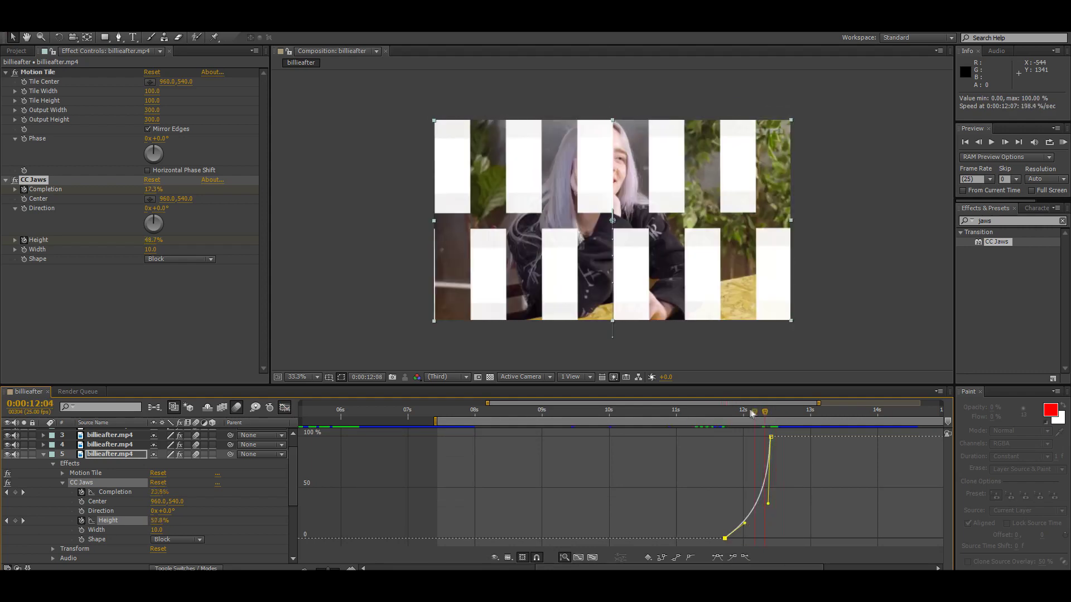
key(shift+F3)
key(u)
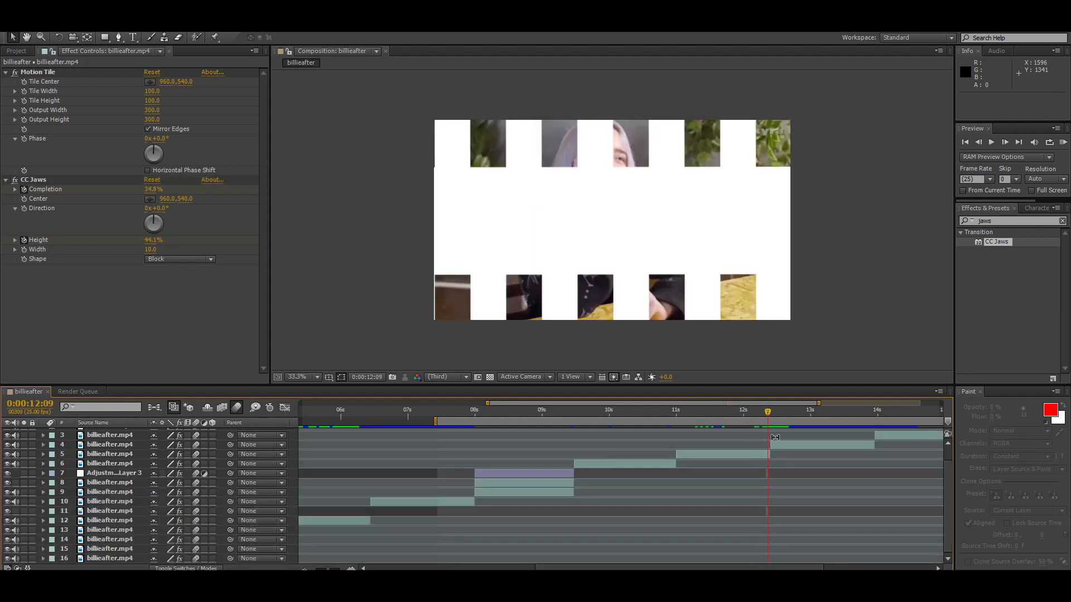
Add a shadow layer style to the layer 5 clip and the layer 4 clip.
right_click(774, 437)
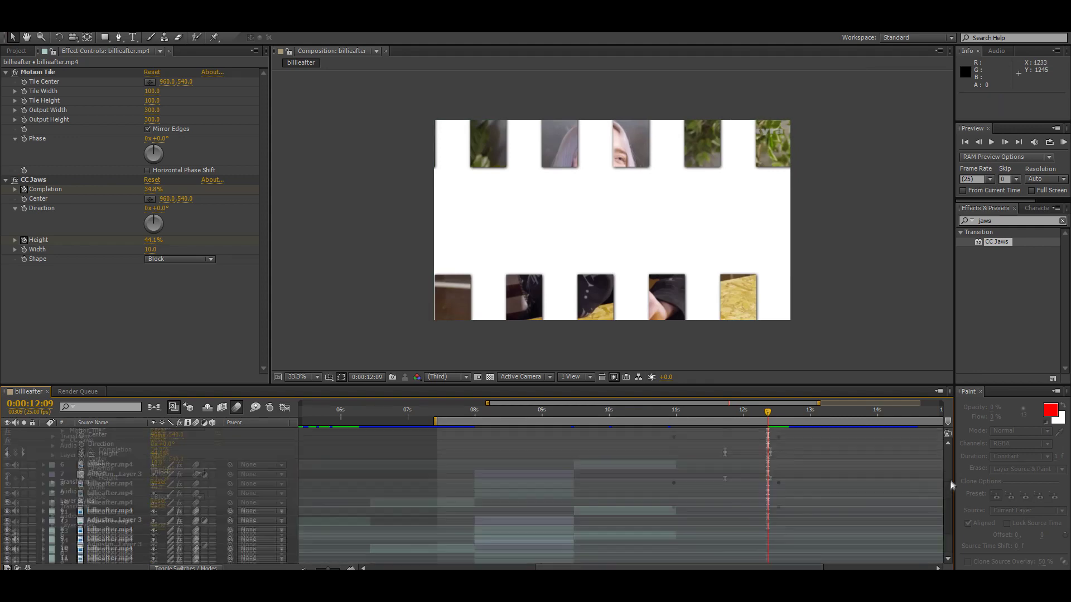
right_click(786, 223)
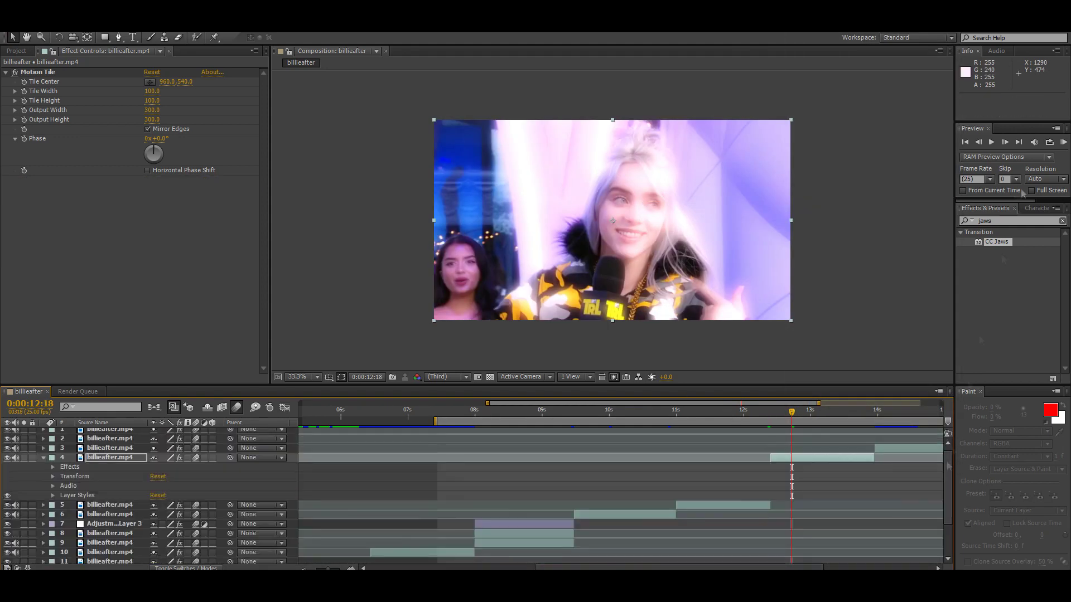
Set the CC Jaws shape to Block and its height to 0% on the layer 4 clip.
click(160, 259)
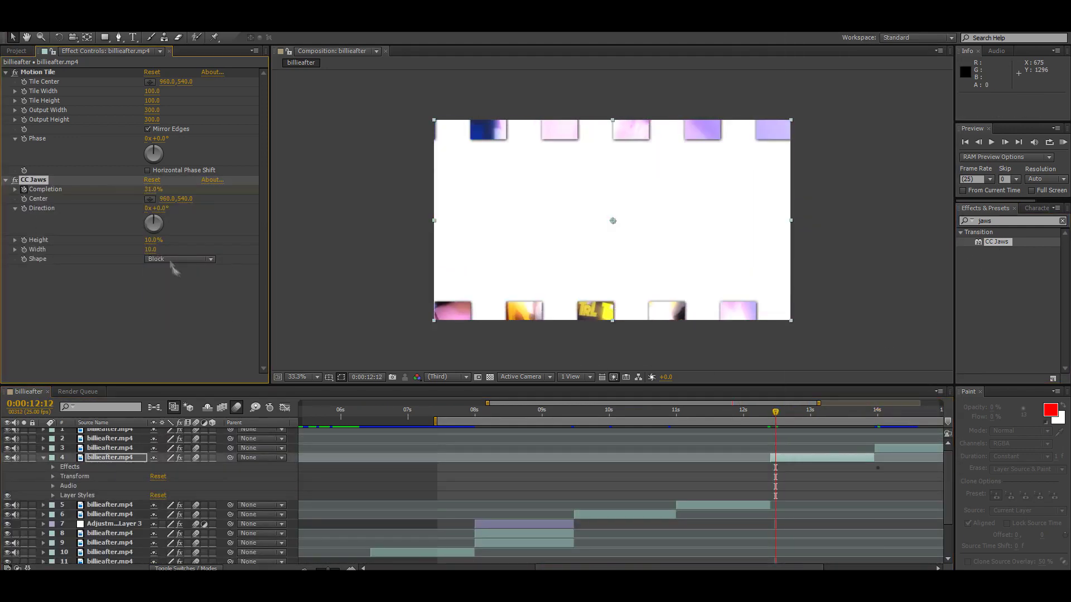
drag(149, 240, 134, 244)
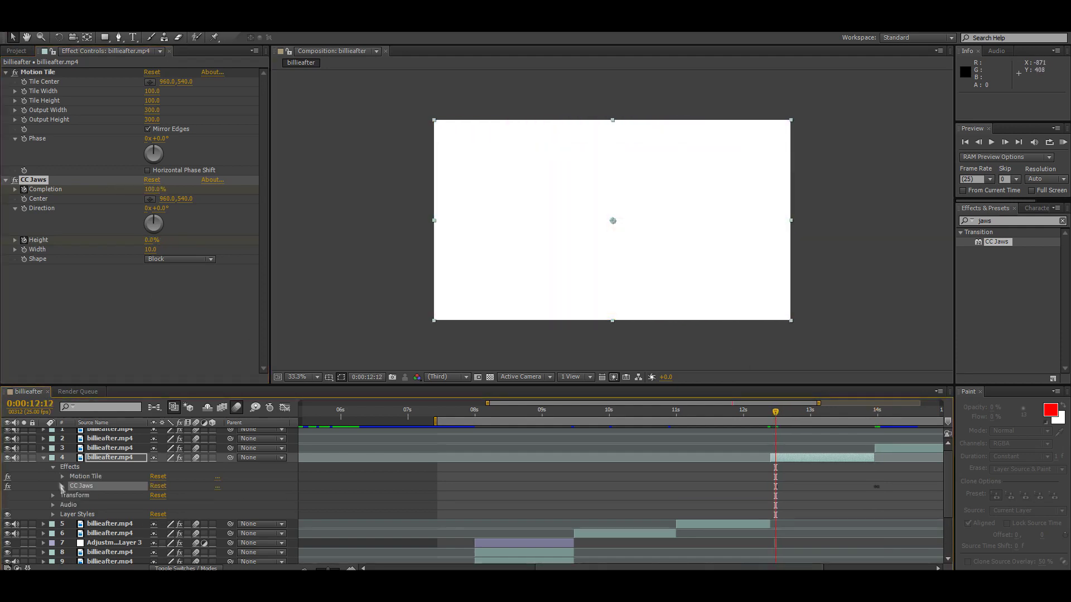
Ease the layer 4 clip's CC Jaws completion and height keyframes and steepen their curves at the clip's start.
click(768, 525)
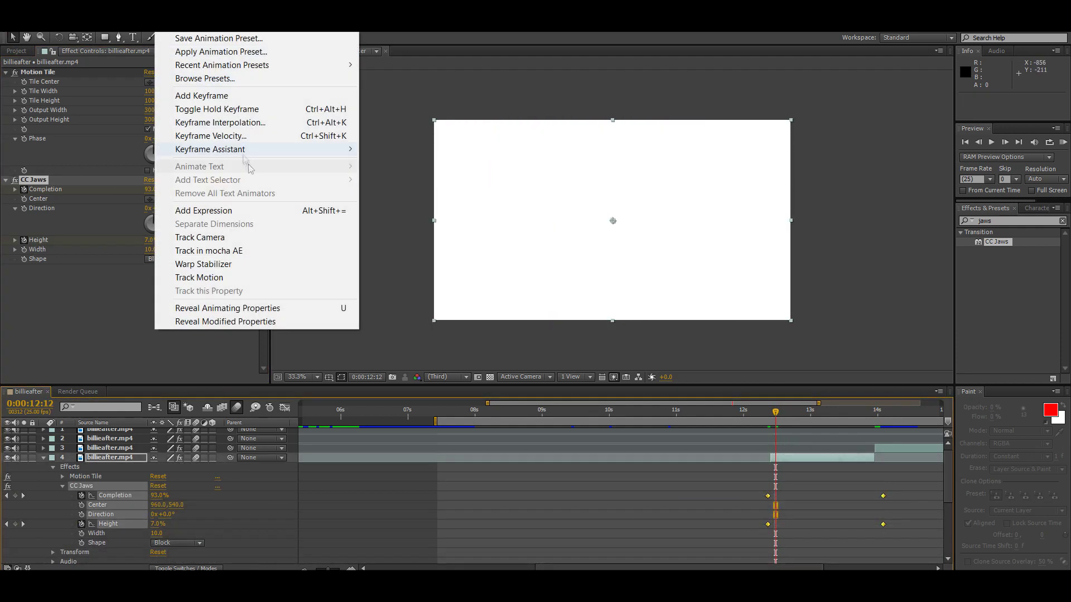
key(F9)
key(shift+F3)
drag(781, 542, 825, 444)
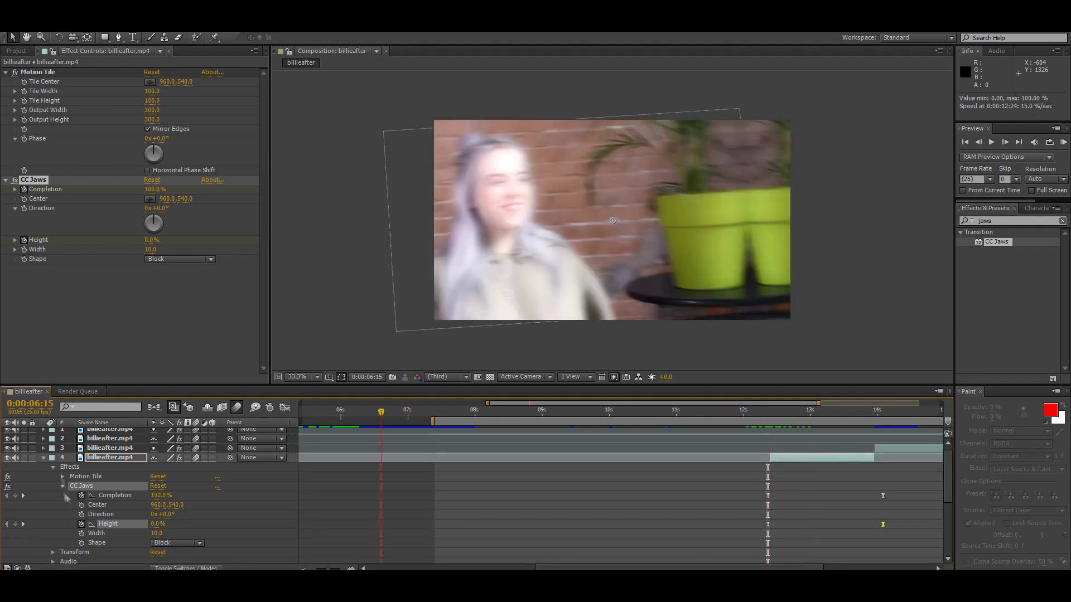
Edit and ease the layer 4 clip's transform keyframes between its start and end, and preview the composition.
drag(382, 413, 882, 419)
key(ctrl+v)
drag(910, 507, 768, 505)
key(F9)
key(shift+F3)
key(shift+F3)
click(43, 457)
click(1062, 143)
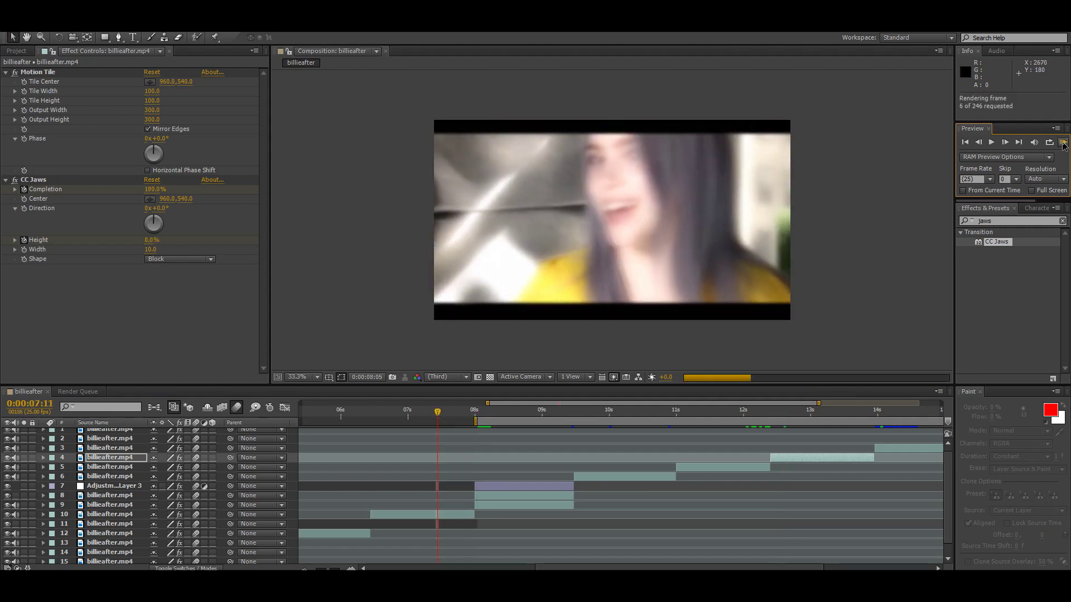
key(alt+Tab)
key(alt+Tab)
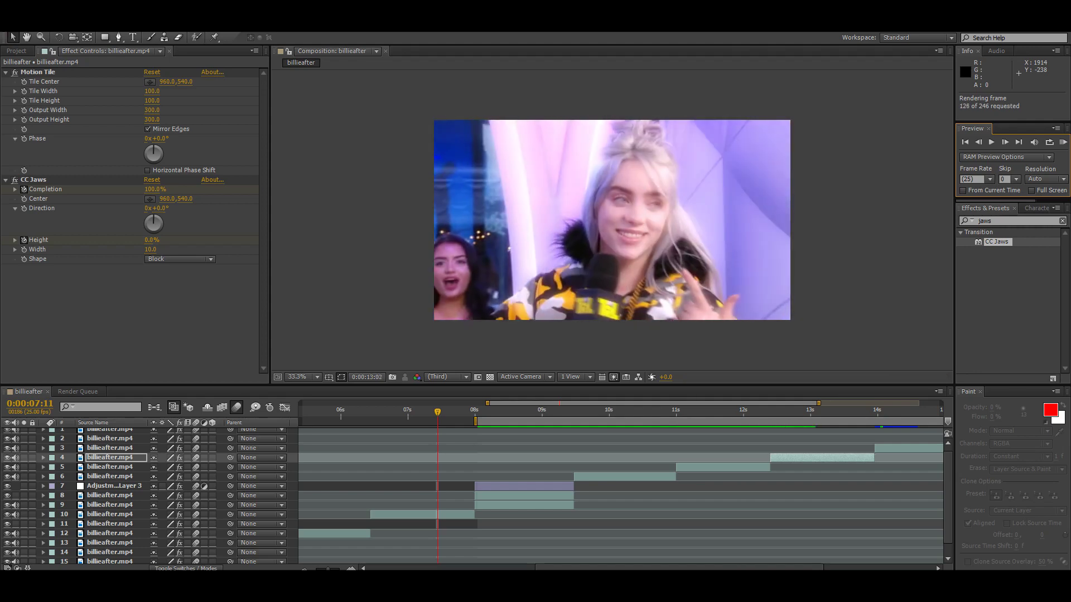
key(space)
Extend the layer 4 clip's CC Jaws keyframes past the clip's end and reshape their curves to change fast at the start.
click(43, 457)
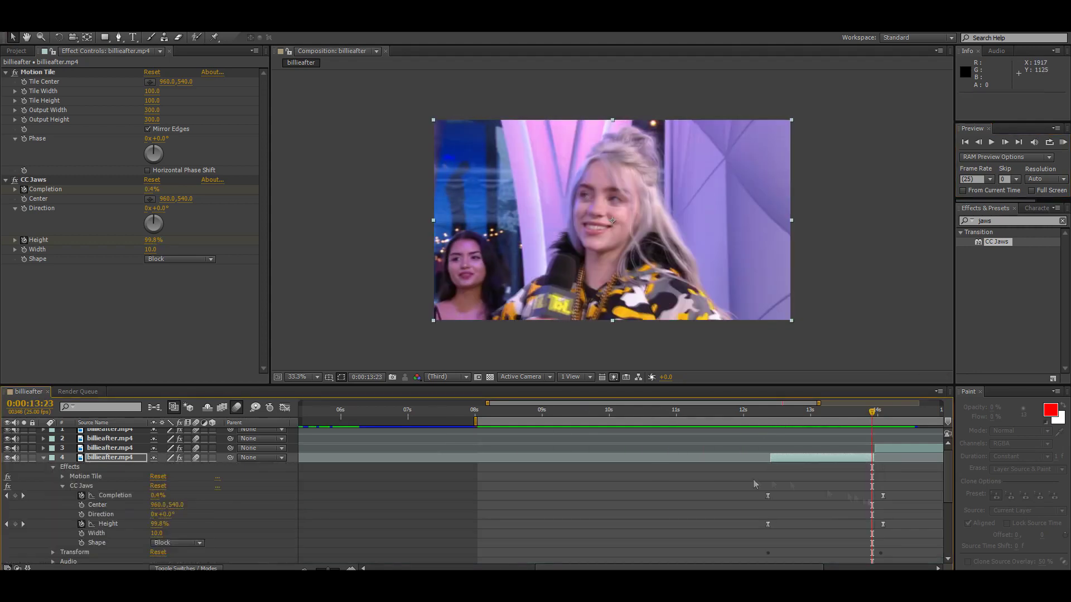
key(shift+F3)
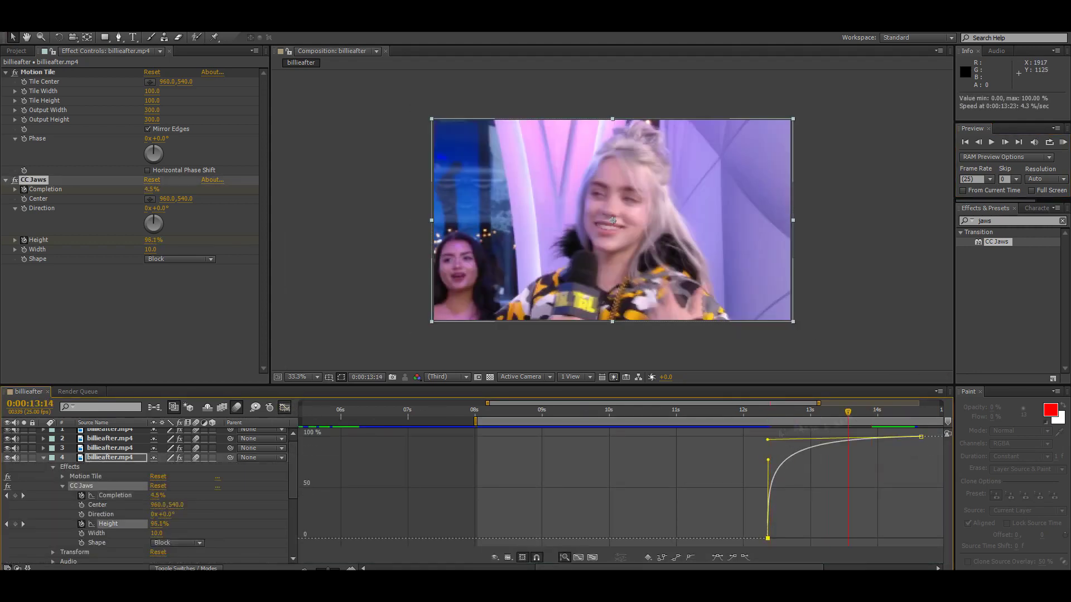
click(768, 496)
key(shift+F3)
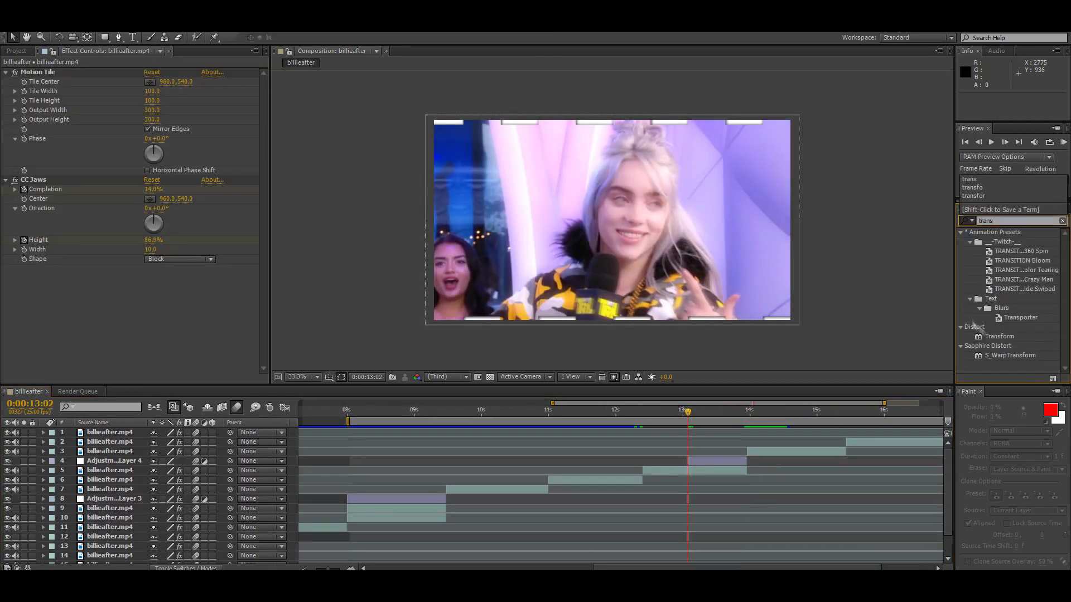
Apply Transform to Adjustment Layer 4 and shape its scale to rise sharply from 100 to 300 at 0:00:13:24.
drag(998, 336, 691, 461)
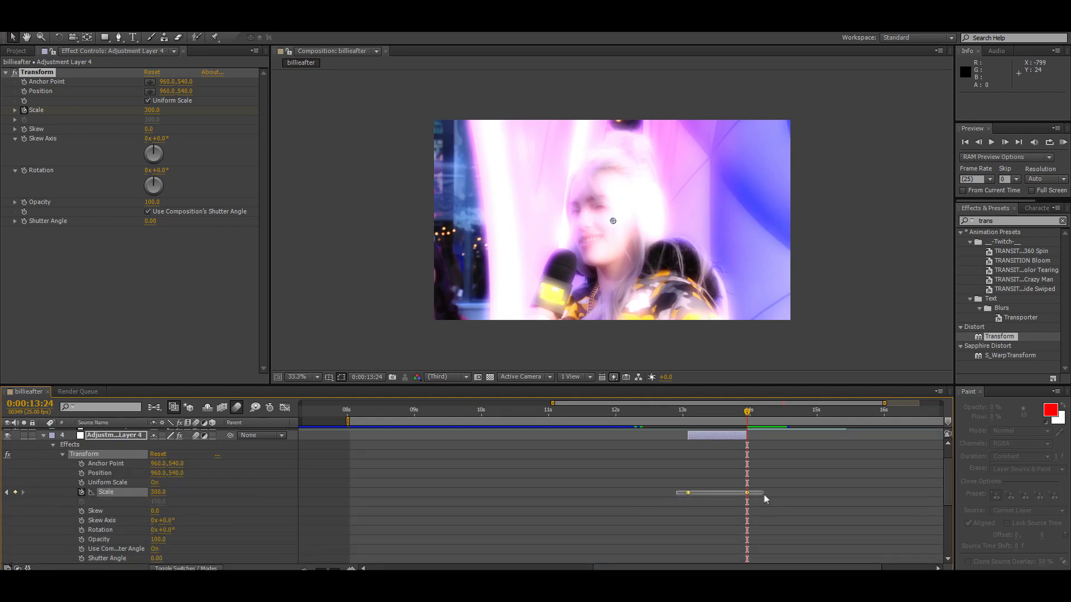
key(shift+F3)
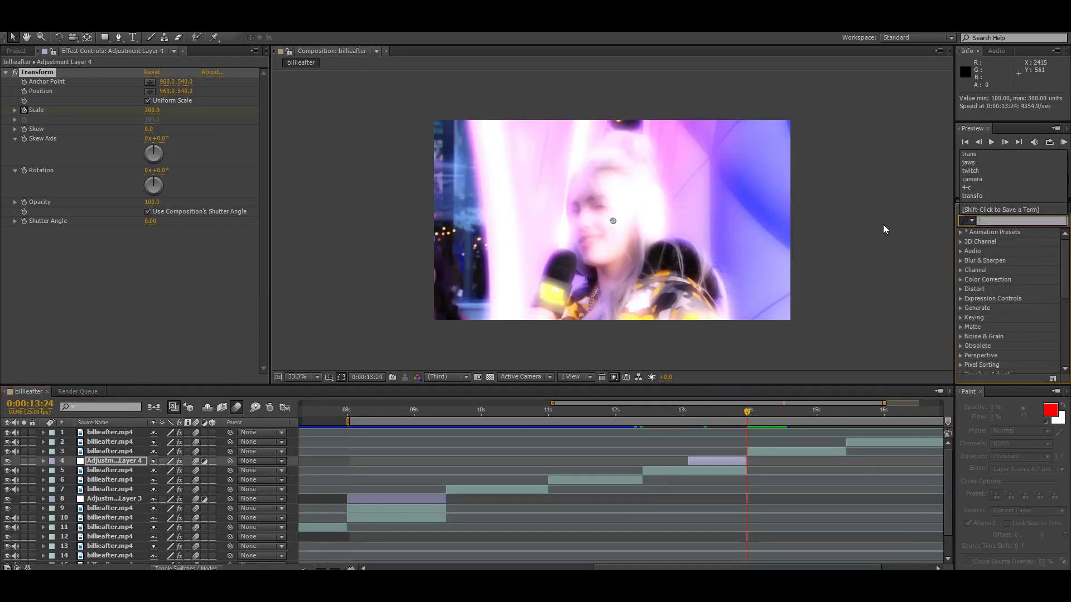
key(space)
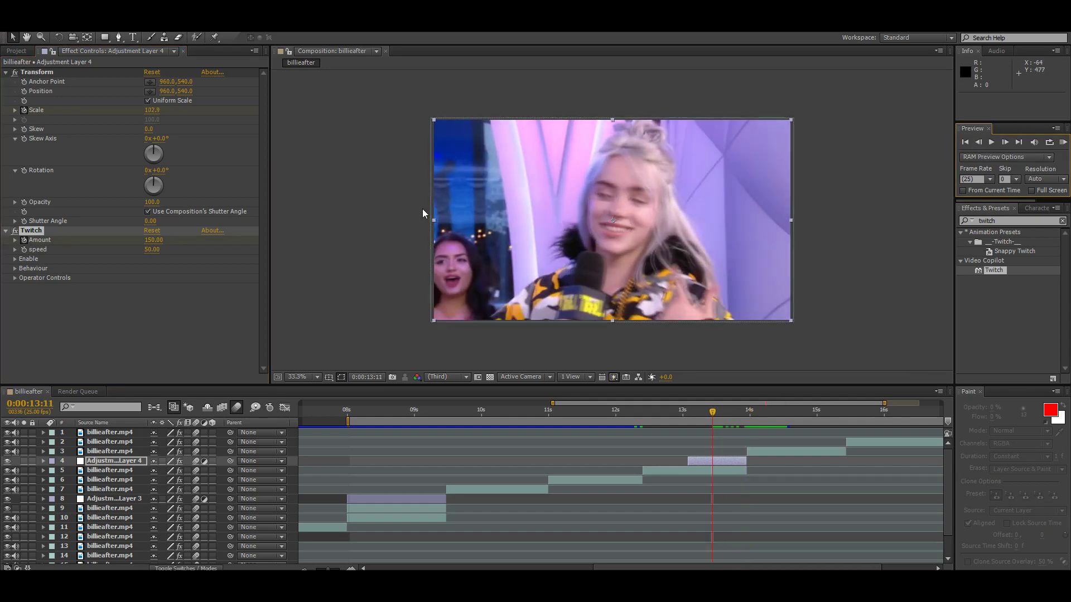
Set Adjustment Layer 4's Twitch to blur, scale and slide, and ease its amount steeply from 0 at 0:00:13:11 to 150.
click(15, 260)
key(u)
key(u)
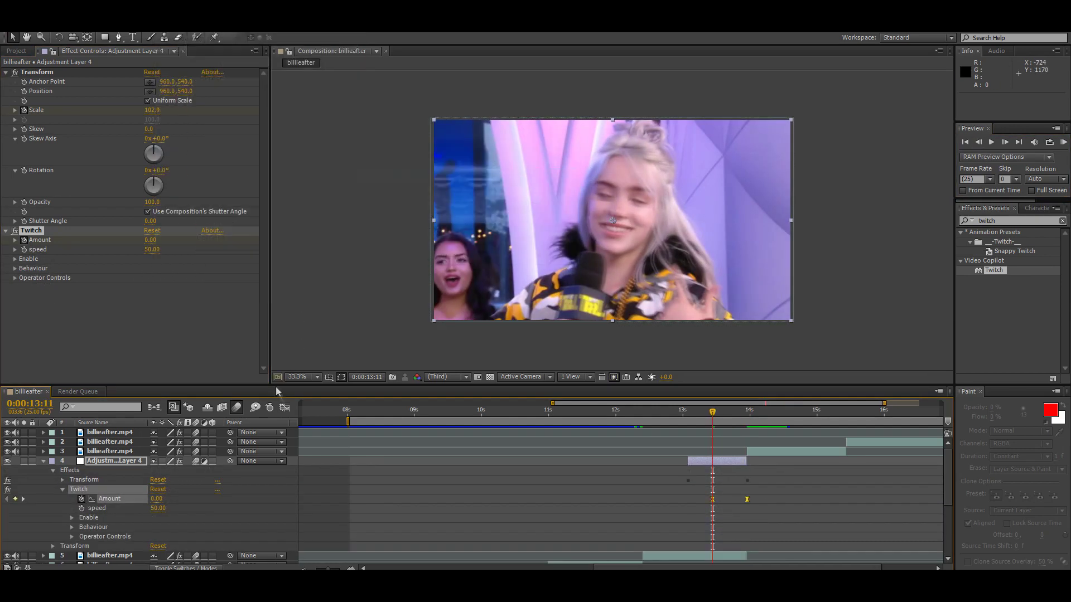
click(284, 407)
key(space)
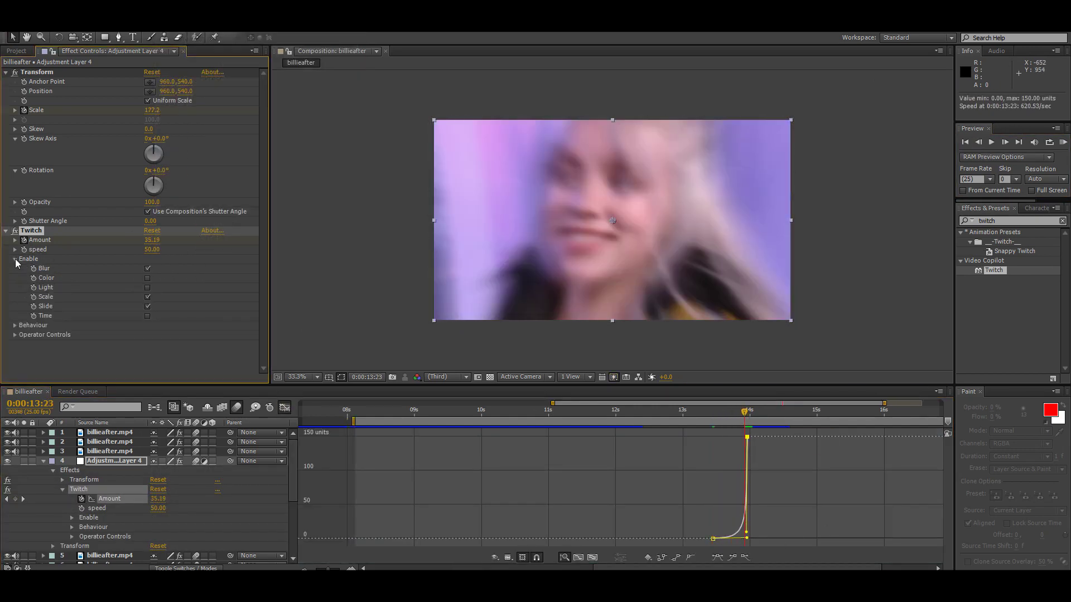
key(shift+F3)
Ease the layer 3 clip's scale keyframes from 300% at 0:00:13:23 down to 100% just past the clip's end.
click(110, 451)
click(53, 470)
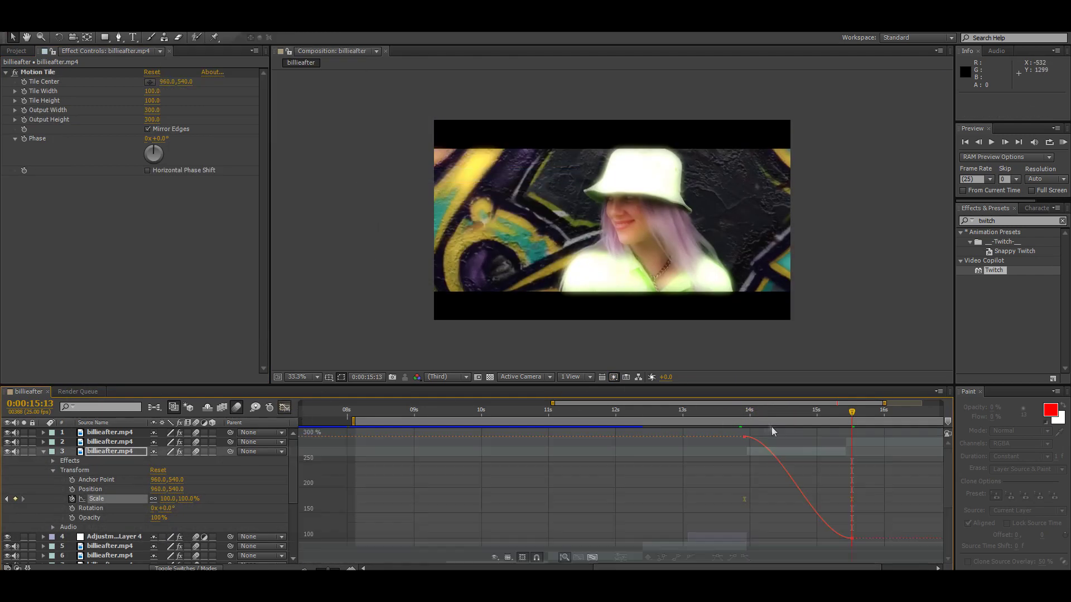
key(shift+F3)
click(285, 408)
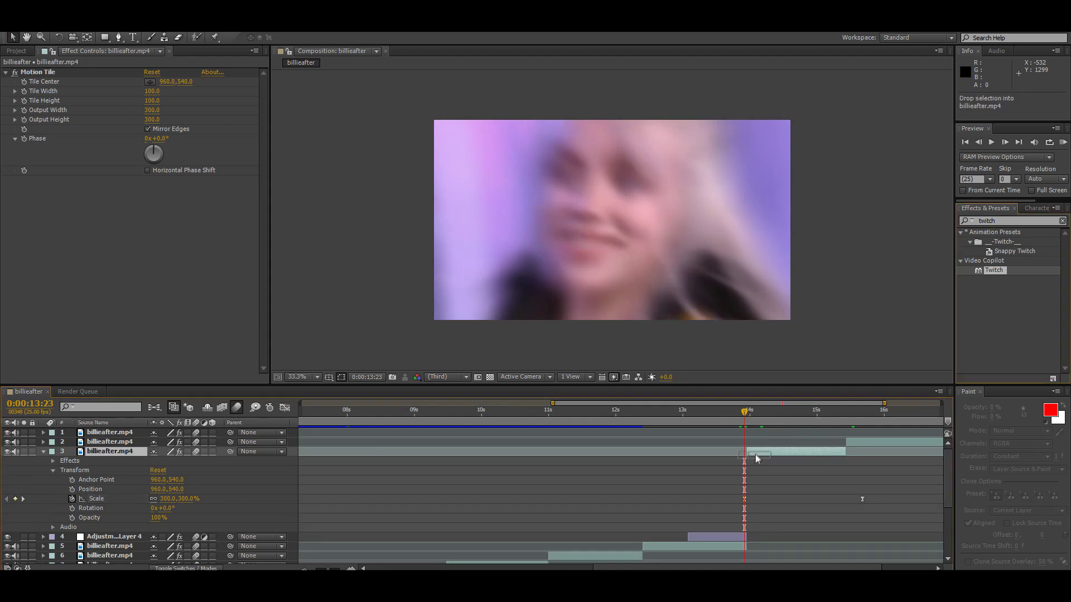
Apply Twitch to the layer 3 clip and ease its amount from 150 at the clip's start to 0.
click(151, 200)
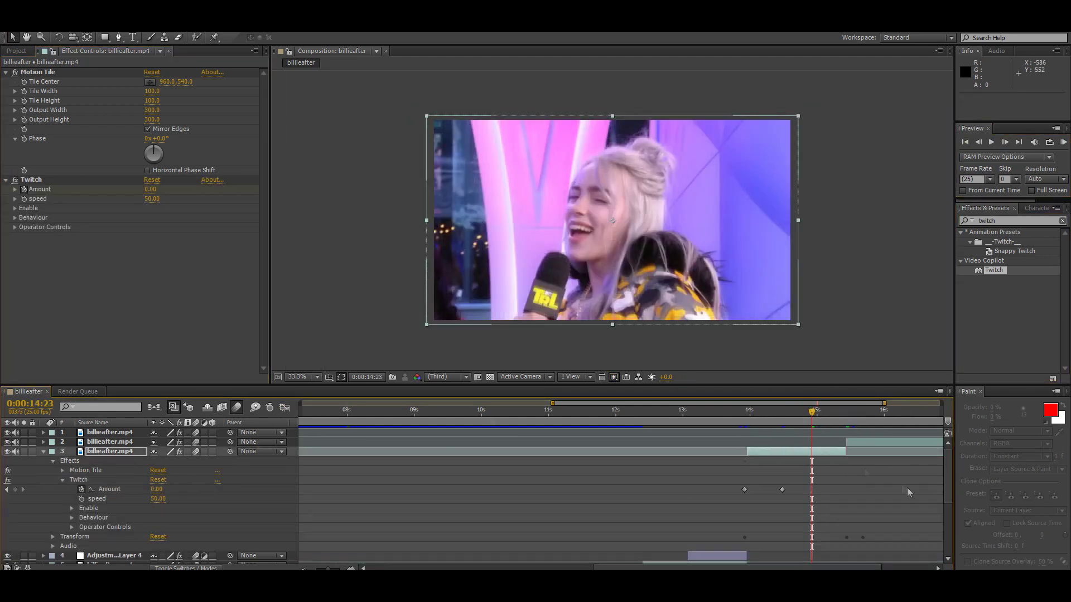
click(443, 200)
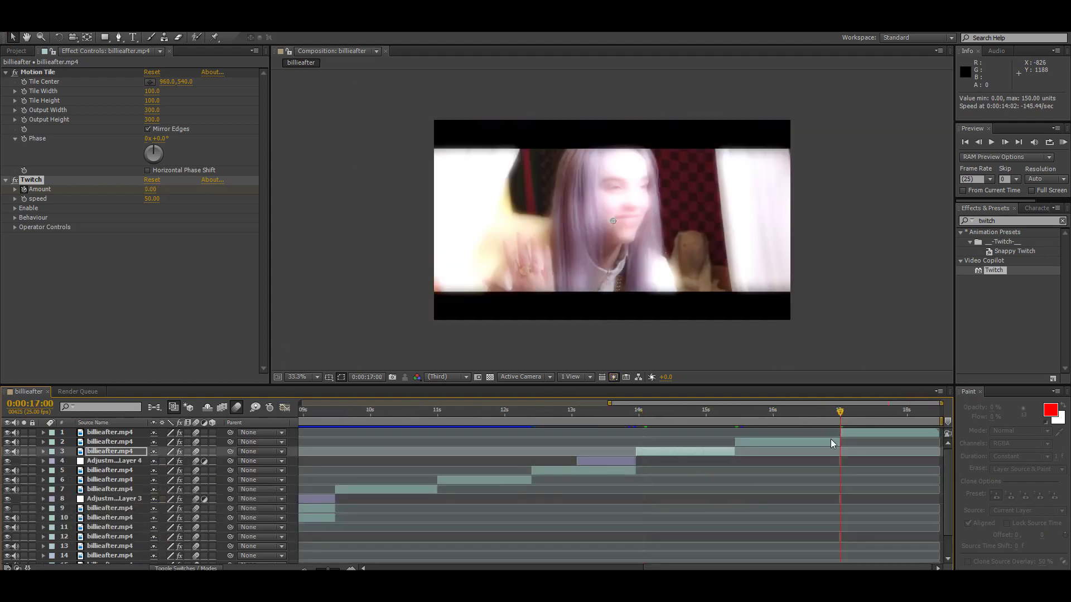
Enable opacity keyframing on the layer 2 clip.
click(72, 508)
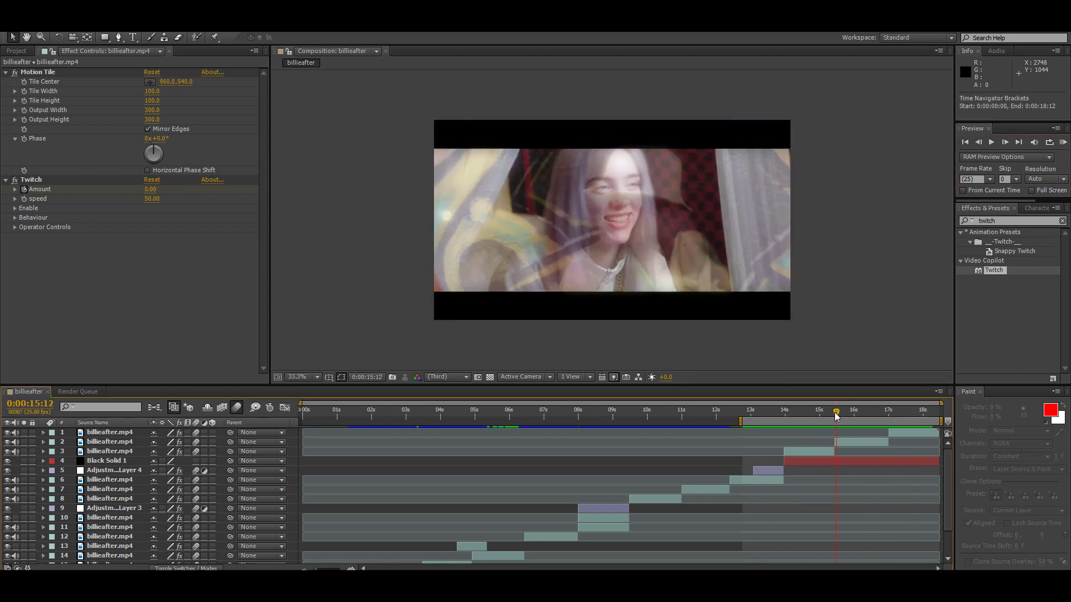
Set up Twitch on the layer 2 clip, easing its amount from 150 at 0:00:15:10 to 0 at 0:00:15:24.
key(equal)
drag(835, 416, 650, 415)
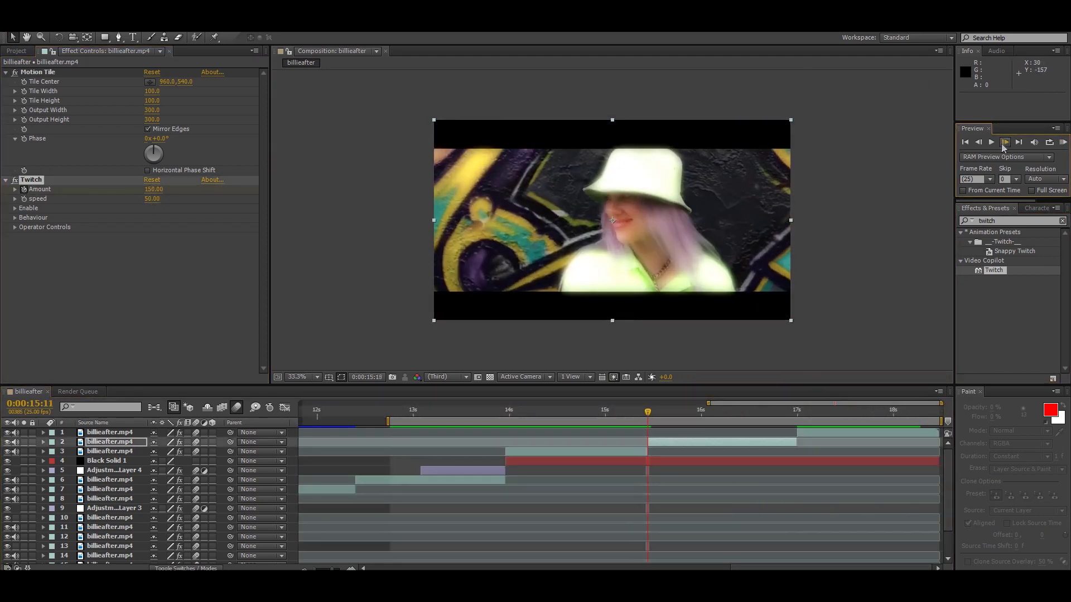
click(15, 208)
click(43, 442)
click(109, 480)
key(shift+F3)
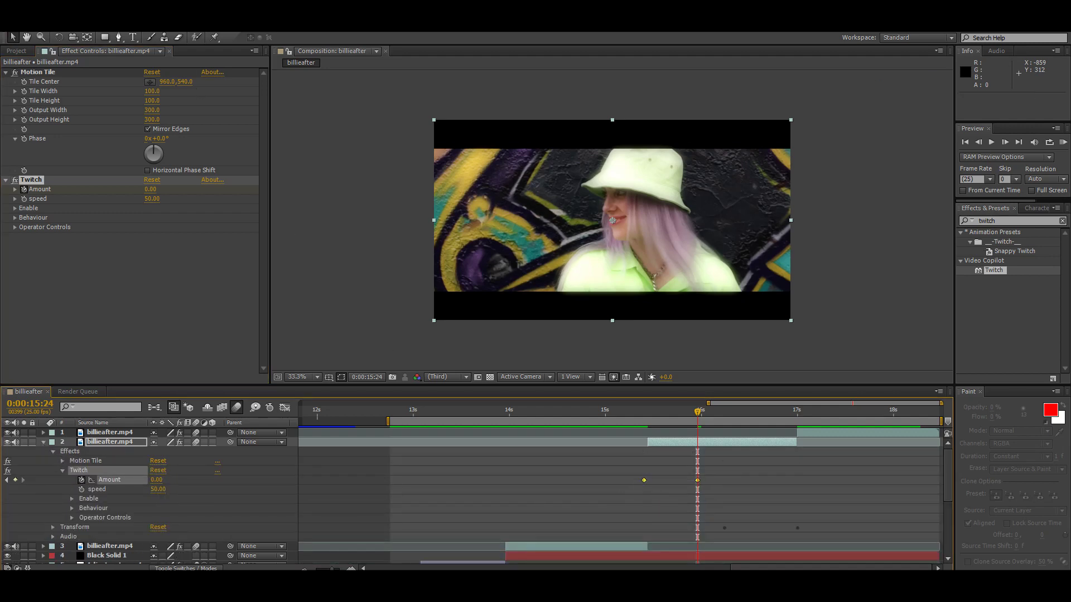
key(shift+F3)
Return to 0:00:15:10 on the layer 2 clip, reveal its transform properties and open the Graph Editor.
key(j)
click(53, 451)
click(53, 461)
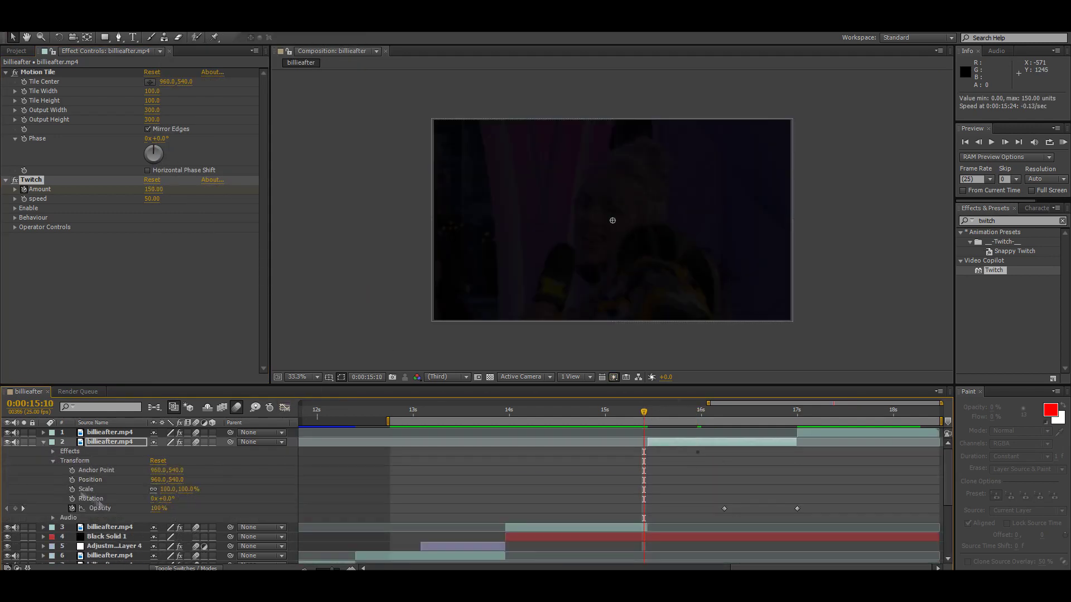
key(shift+F3)
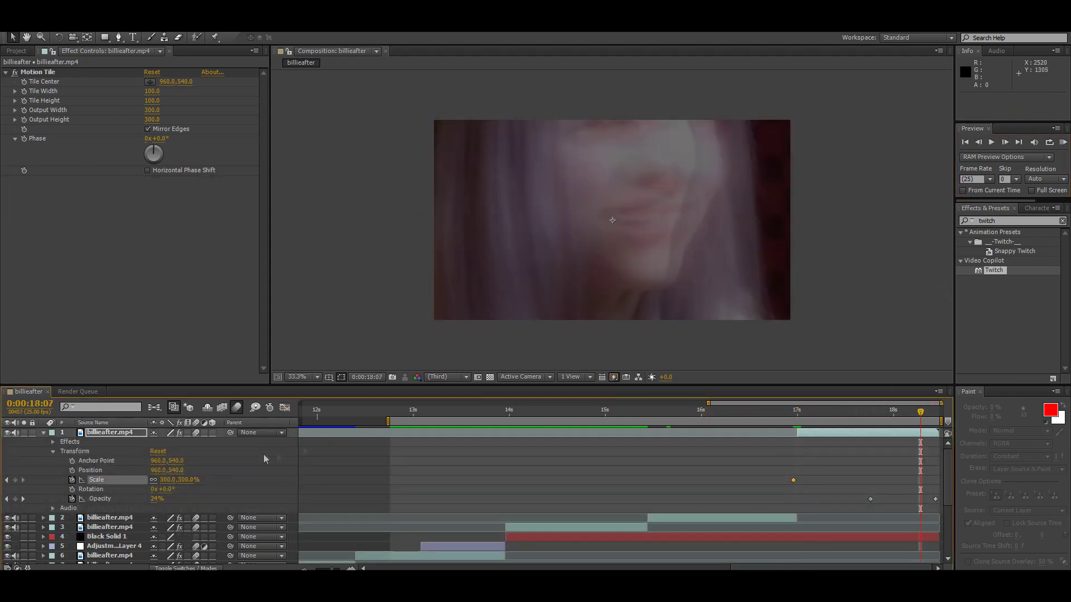
Ease the layer 1 clip's scale down from 300% at its start and add Twitch with its amount eased to 0.
drag(937, 488, 942, 482)
key(shift+F3)
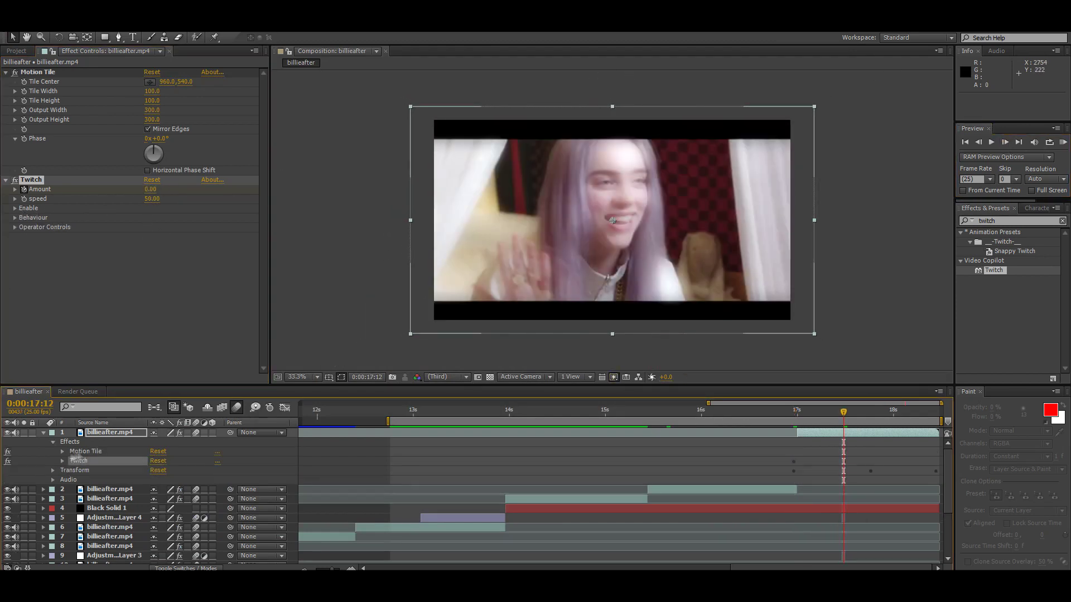
key(shift+F3)
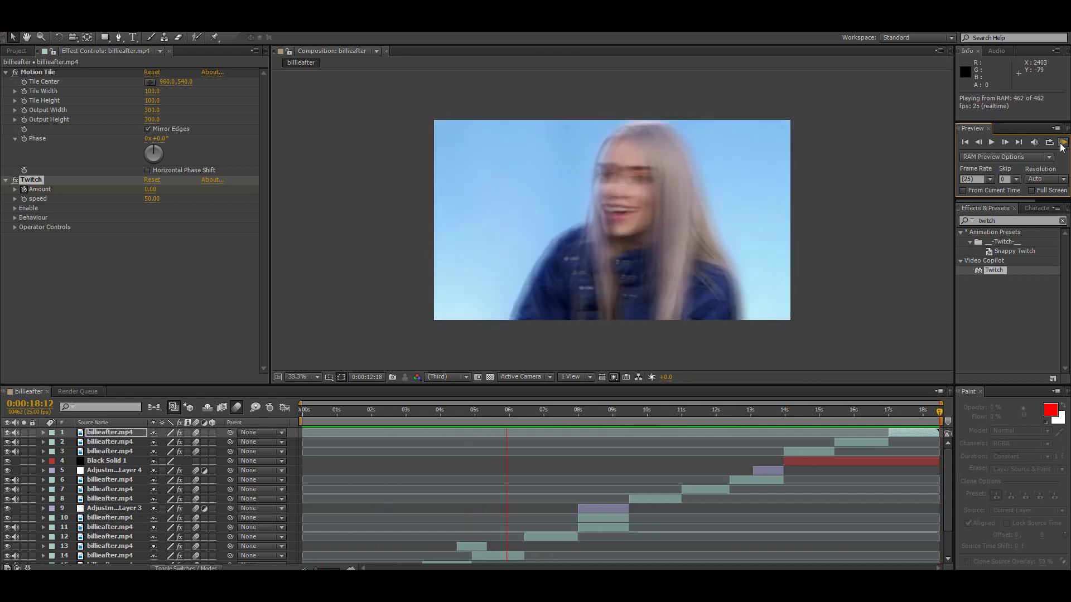
Add the billieafter composition to the render queue and open its output file destination.
click(613, 220)
key(ctrl+m)
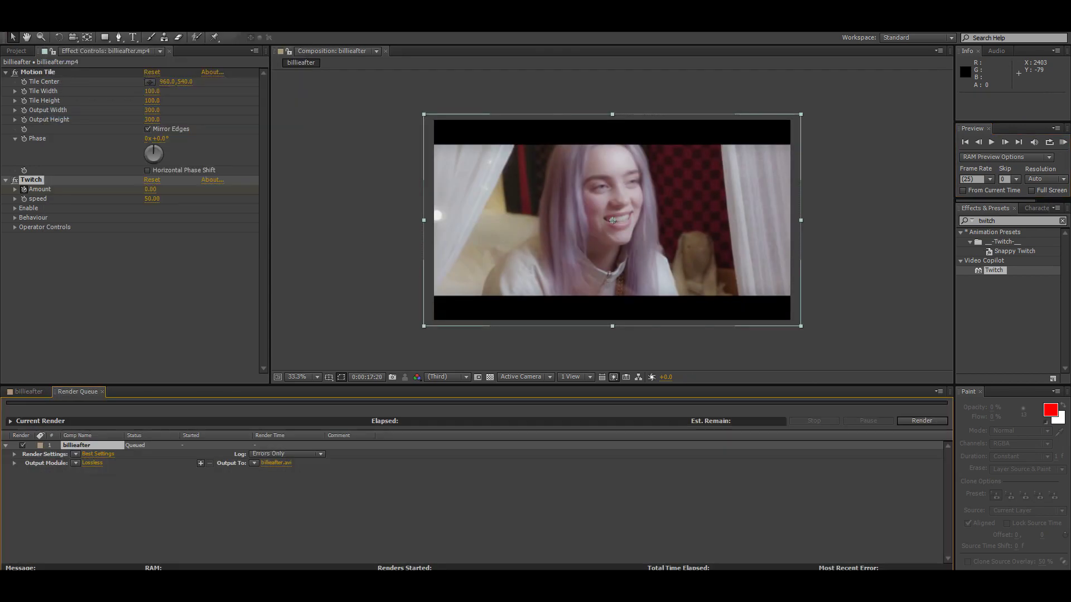
click(276, 463)
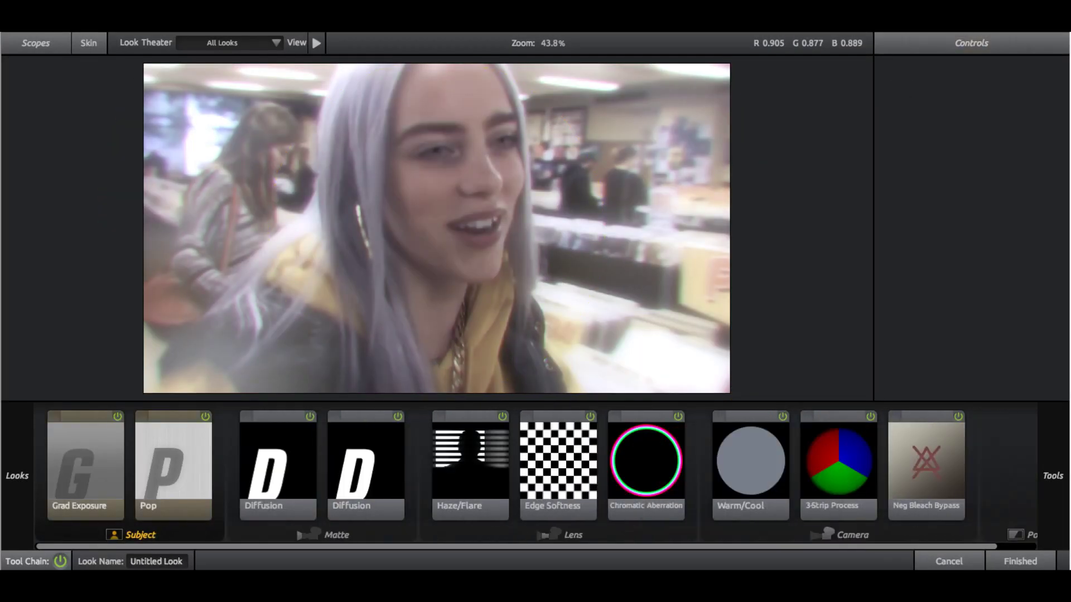
In VEGAS, select the Haze/Flare tool in Magic Bullet Looks and play the edit at Draft (Quarter) preview quality.
click(471, 463)
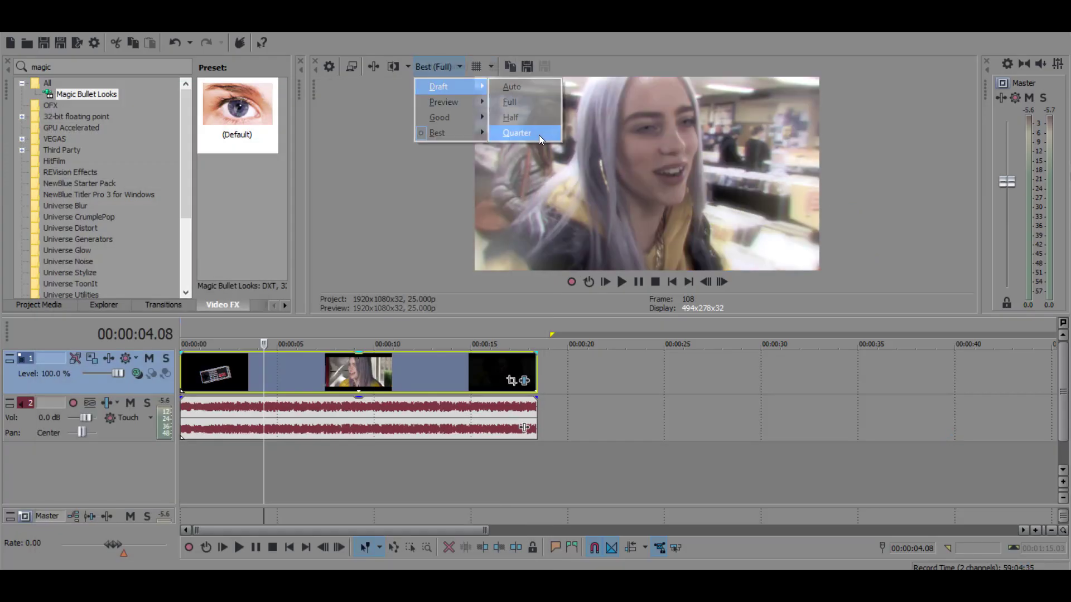
click(539, 135)
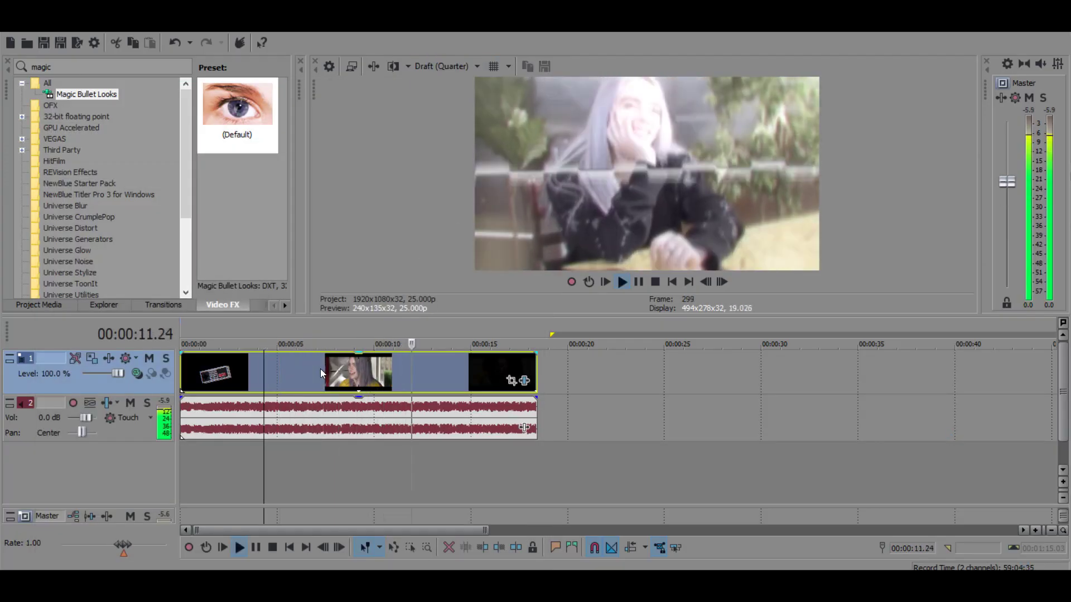
key(Return)
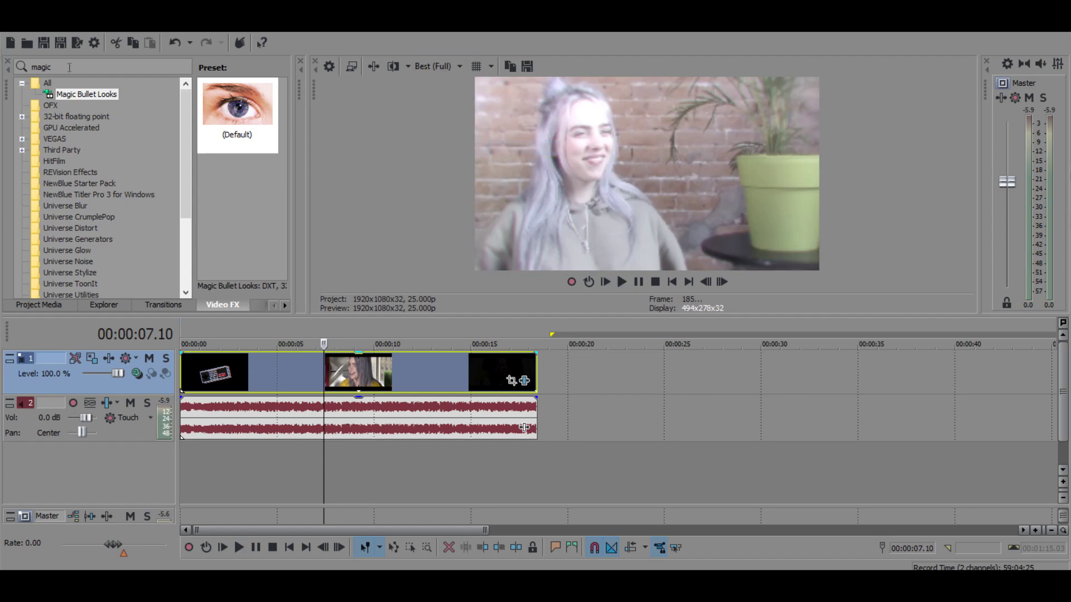
Find the VHS effect and apply its default preset to video track 1.
drag(249, 113, 56, 385)
click(214, 367)
click(215, 425)
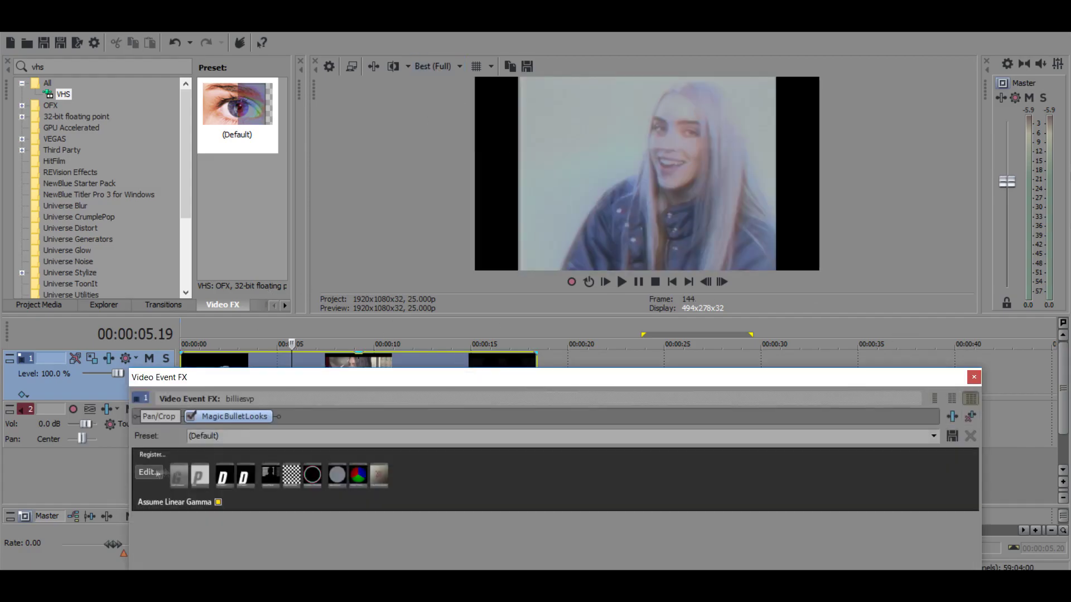
Open the clip's Magic Bullet Looks for editing and set the preview quality to Draft (Quarter).
click(150, 472)
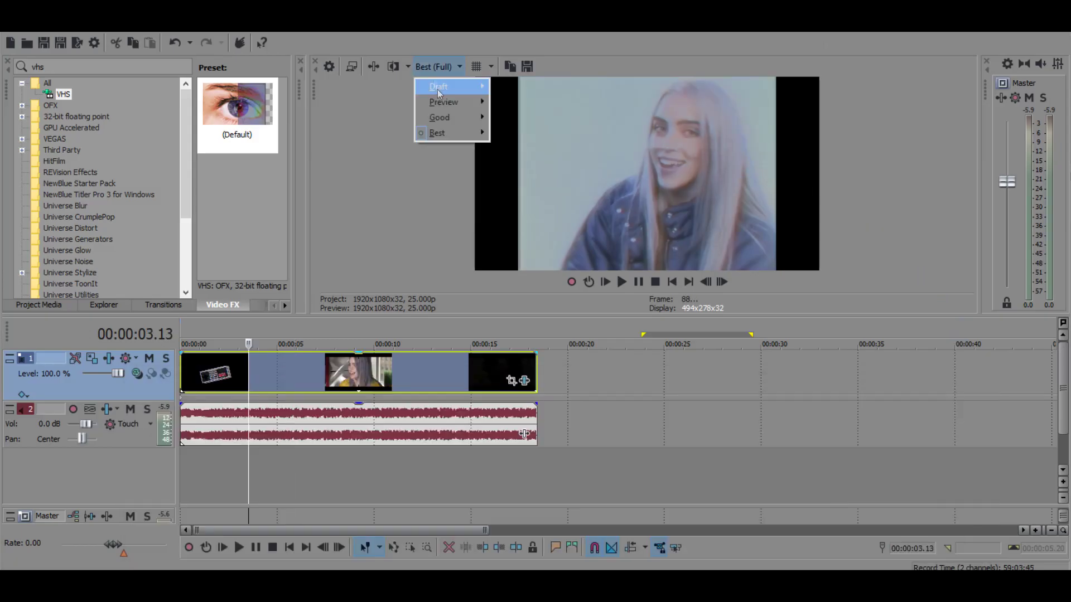
click(507, 136)
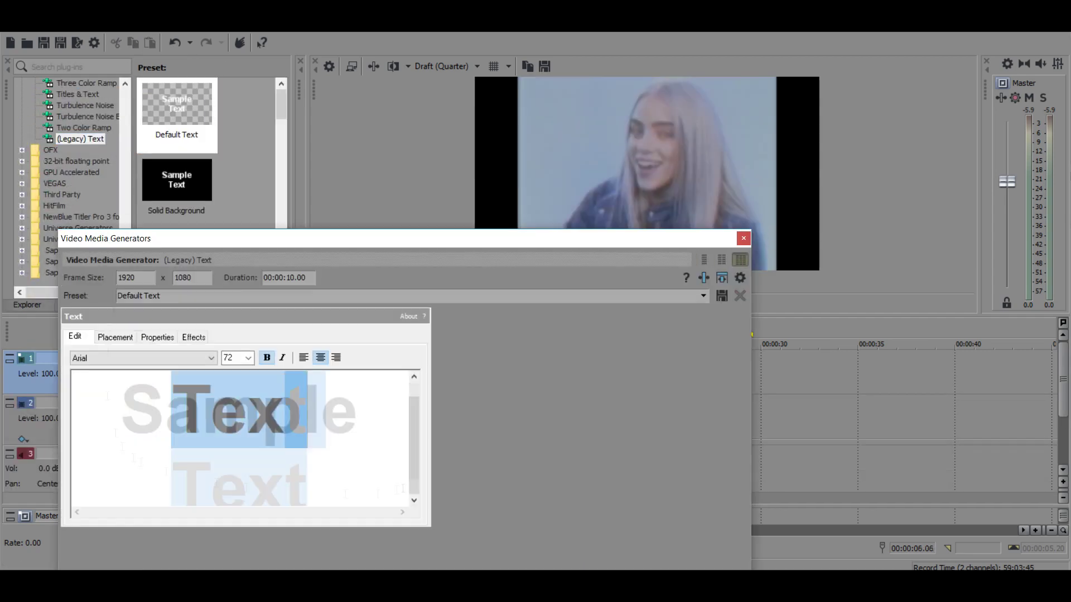
Replace the sample text in the generated (Legacy) Text media with text containing the letter "V".
text(V)
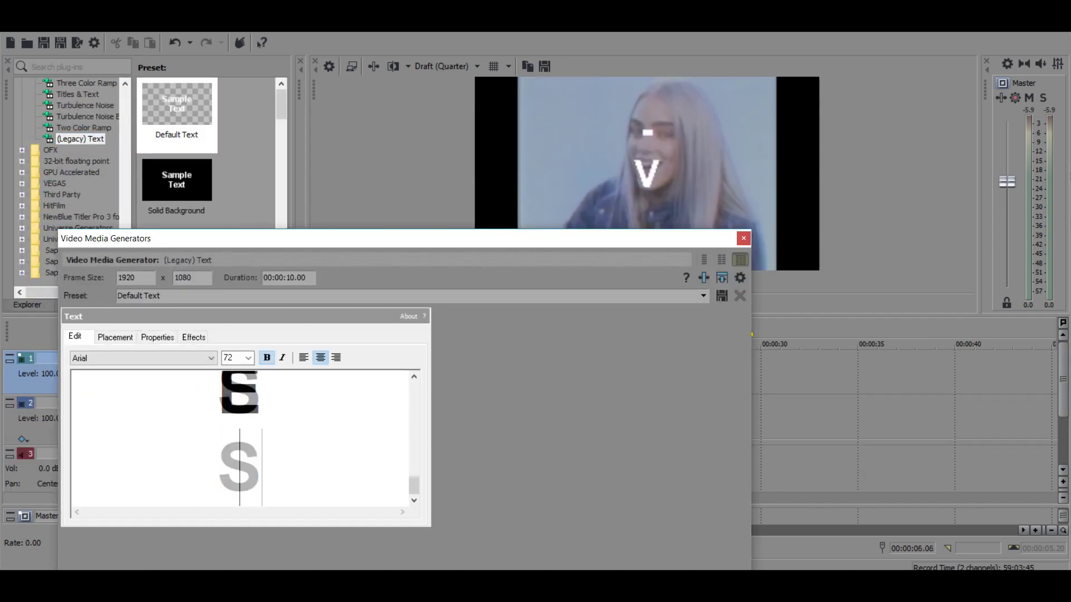